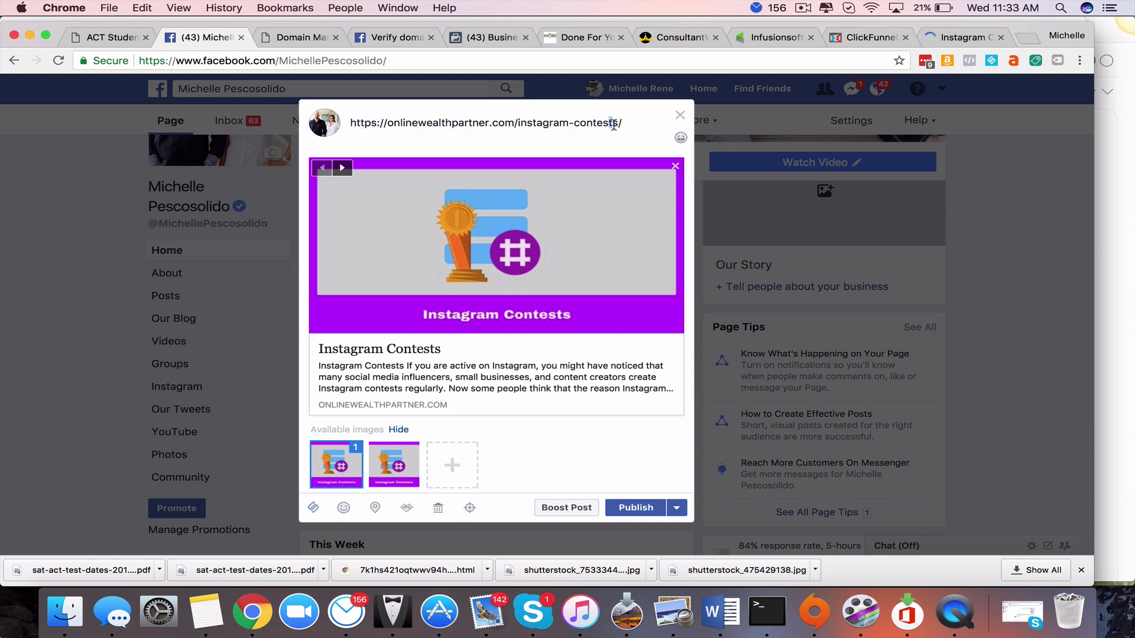
Put the onlinewealthpartner.com/instagram-contests/ link in the Page post composer so its preview loads.
left_click_drag(609, 121, 623, 135)
left_click(597, 443)
Read the 'Verify my domain in Business Manager' article down to its HTML upload and DNS TXT methods.
left_click(292, 39)
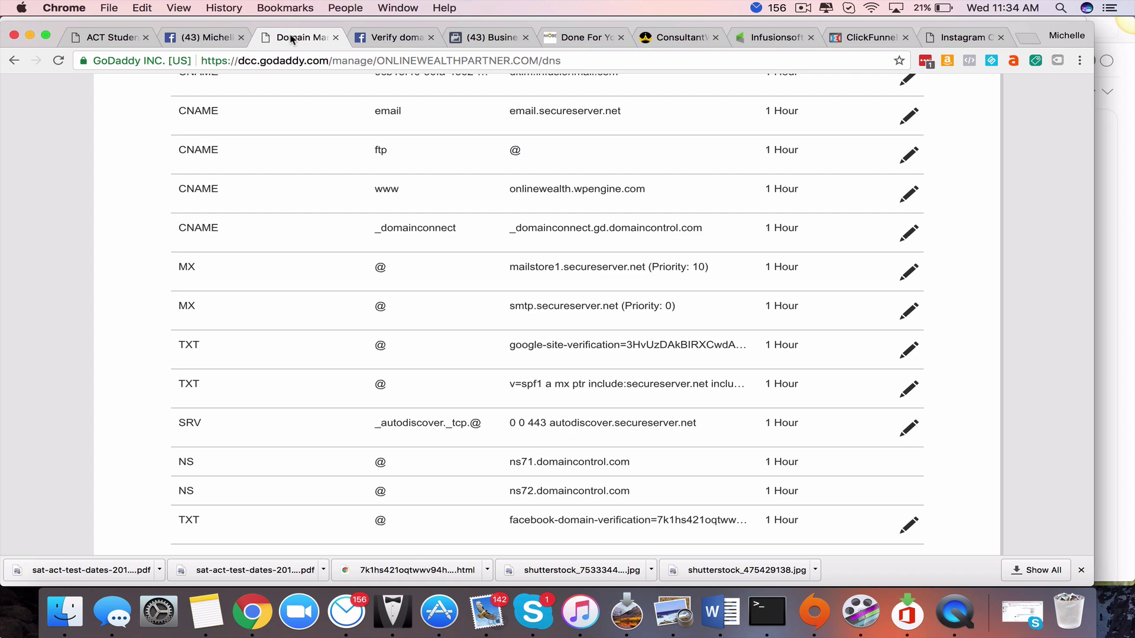
scroll(382, 173, "up", 5)
left_click(397, 40)
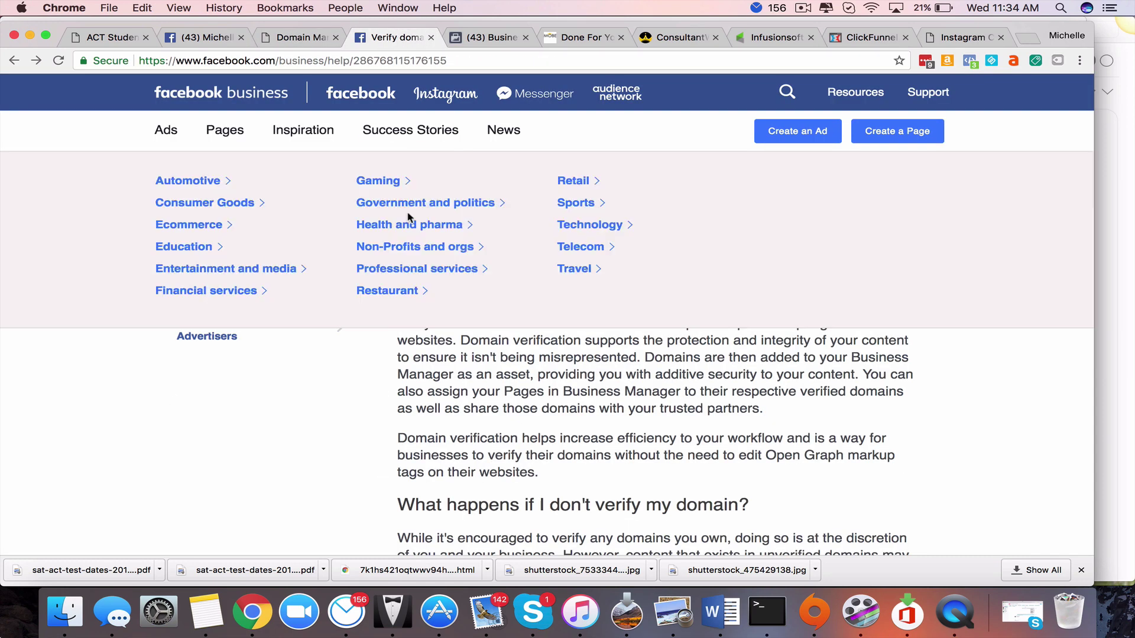
scroll(310, 463, "up", 5)
scroll(310, 463, "up", 3)
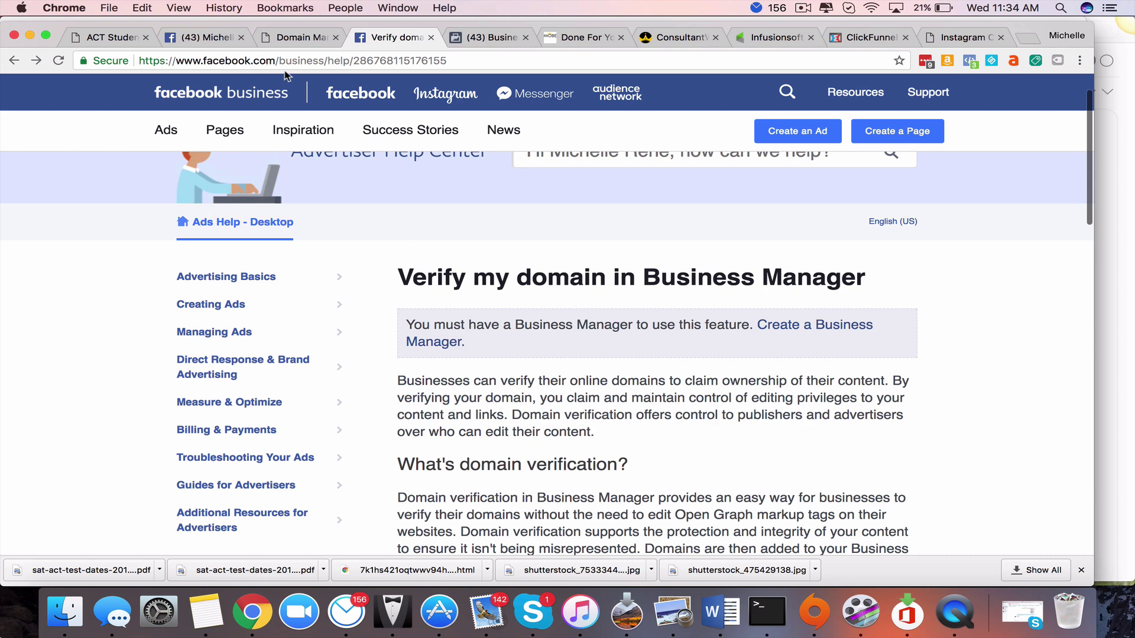
mouse_move(411, 130)
scroll(440, 399, "down", 2)
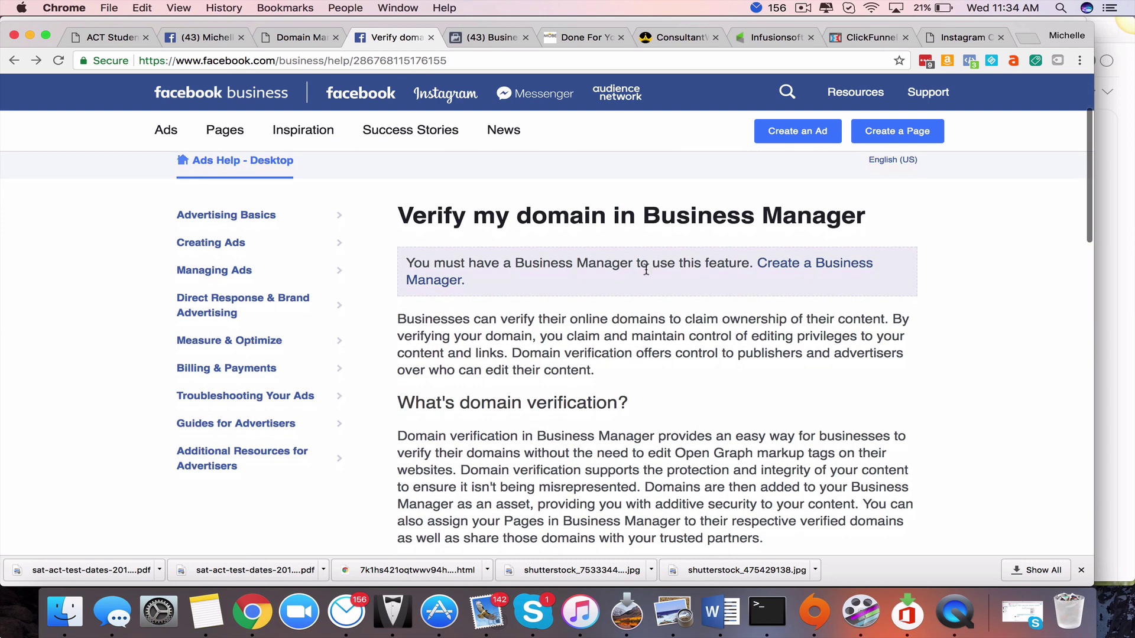
scroll(621, 387, "down", 2)
scroll(622, 387, "up", 1)
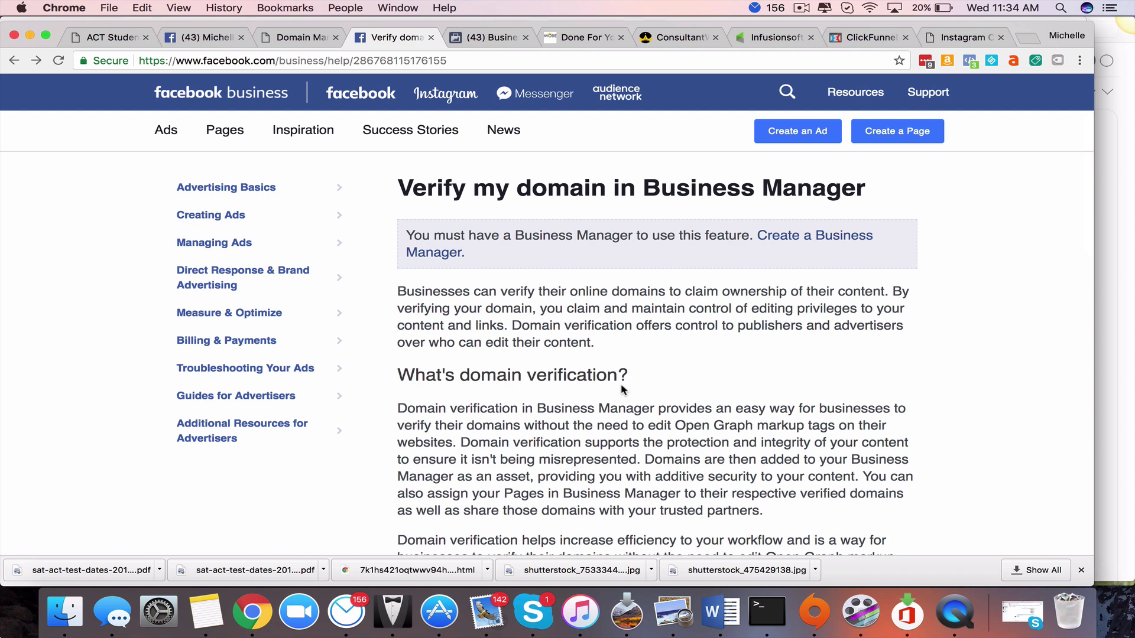
scroll(621, 388, "down", 9)
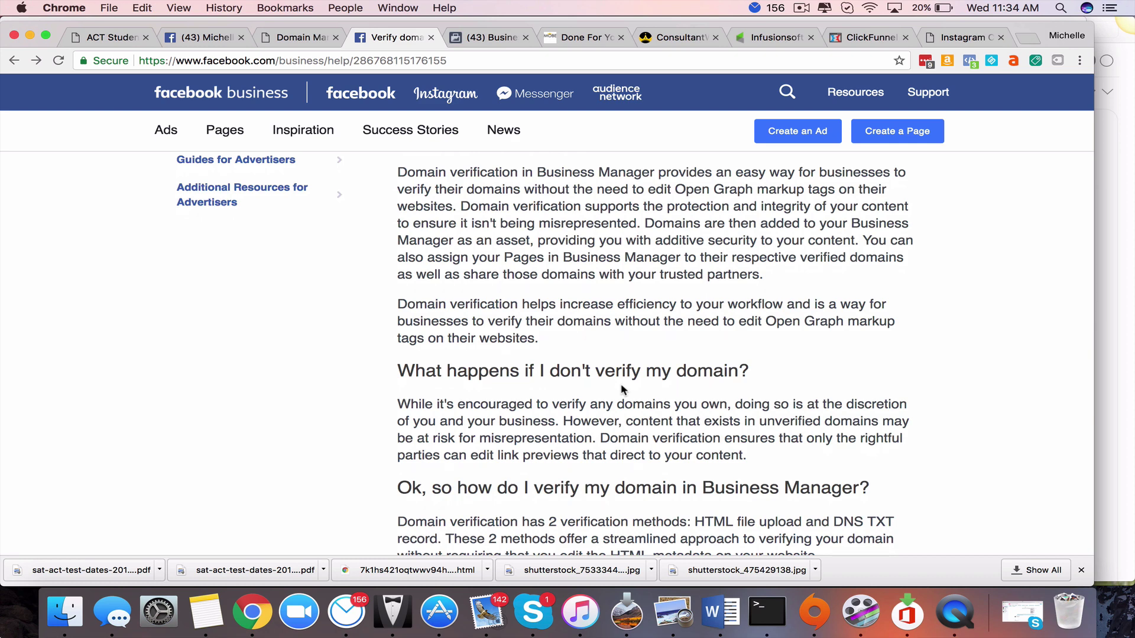
scroll(621, 389, "down", 4)
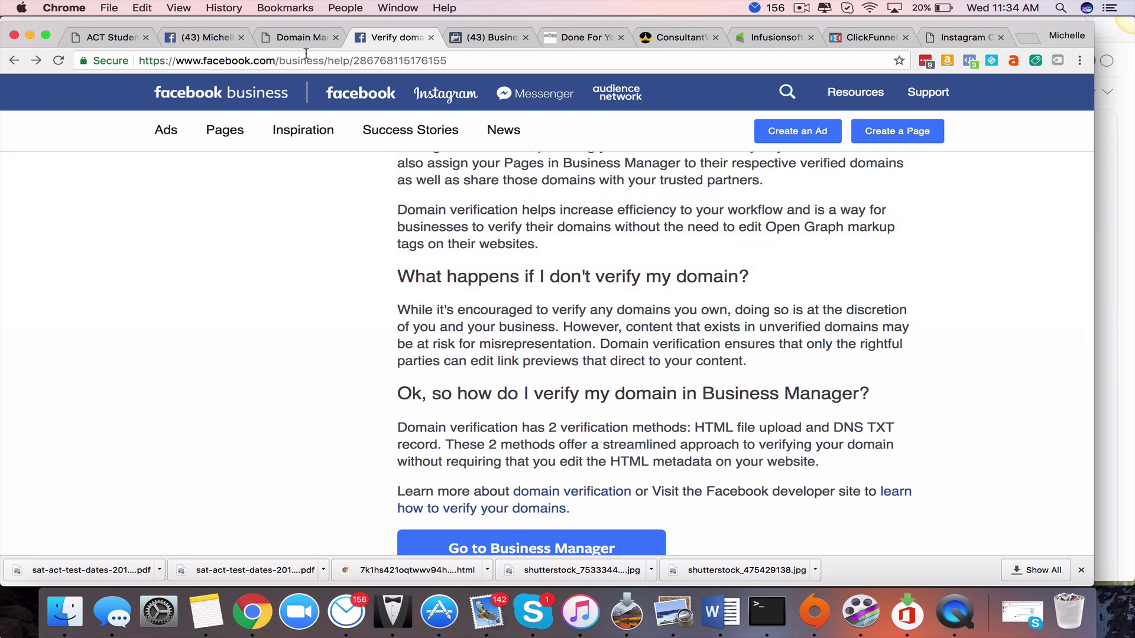
Retitle the link preview 'Instagram Contests Ideas to Help you Gain More Followers' and remove its image.
left_click(234, 42)
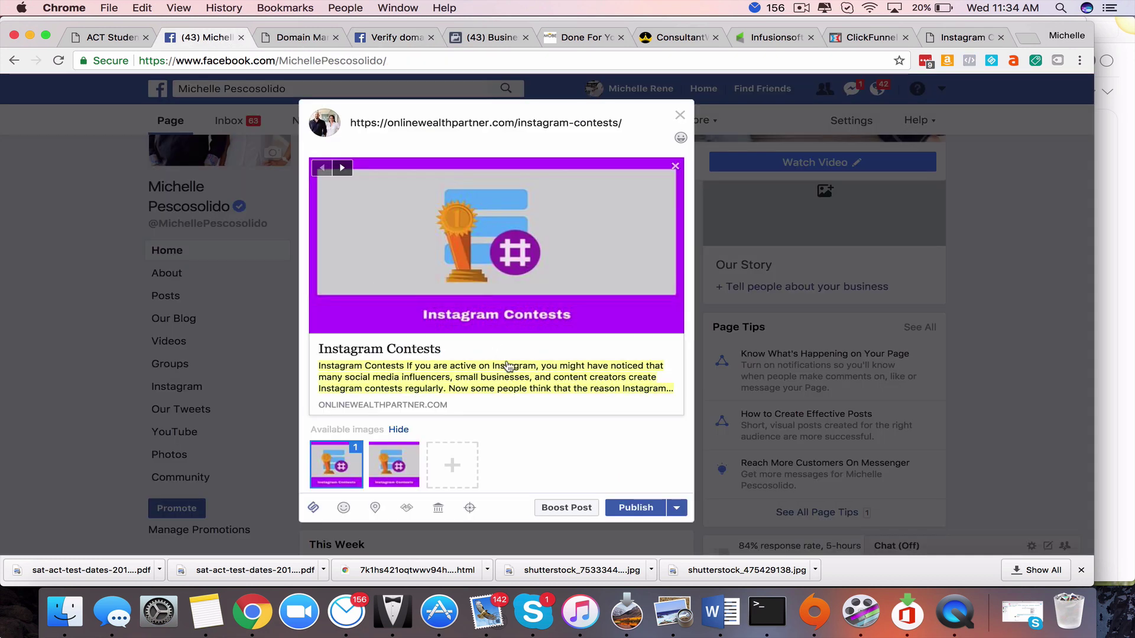
left_click(411, 353)
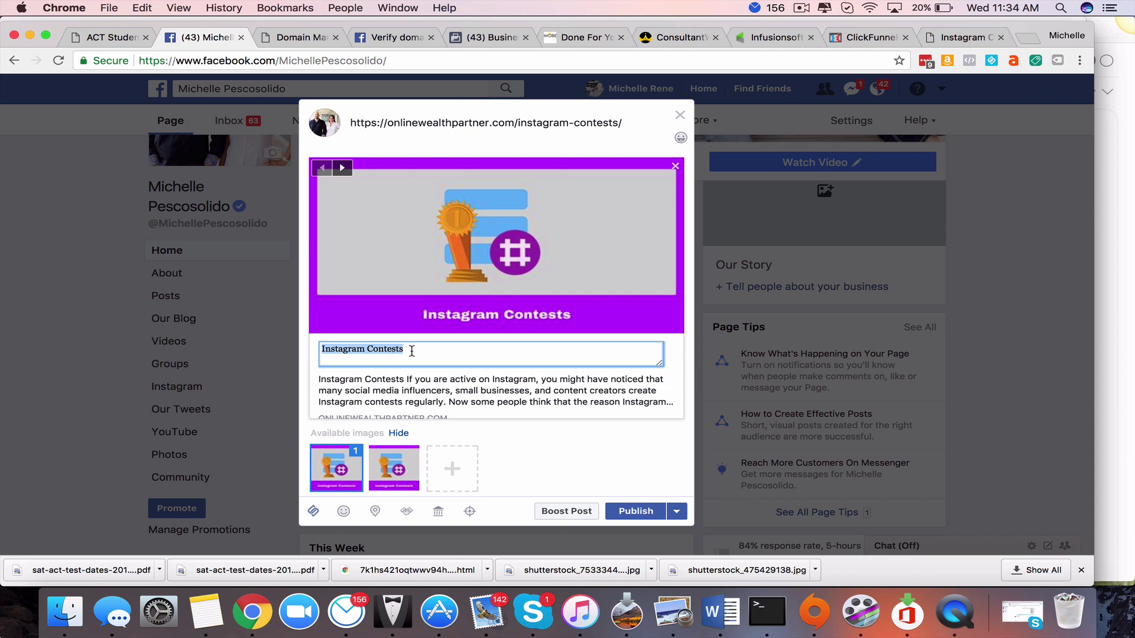
type("Instagram Contests Ide")
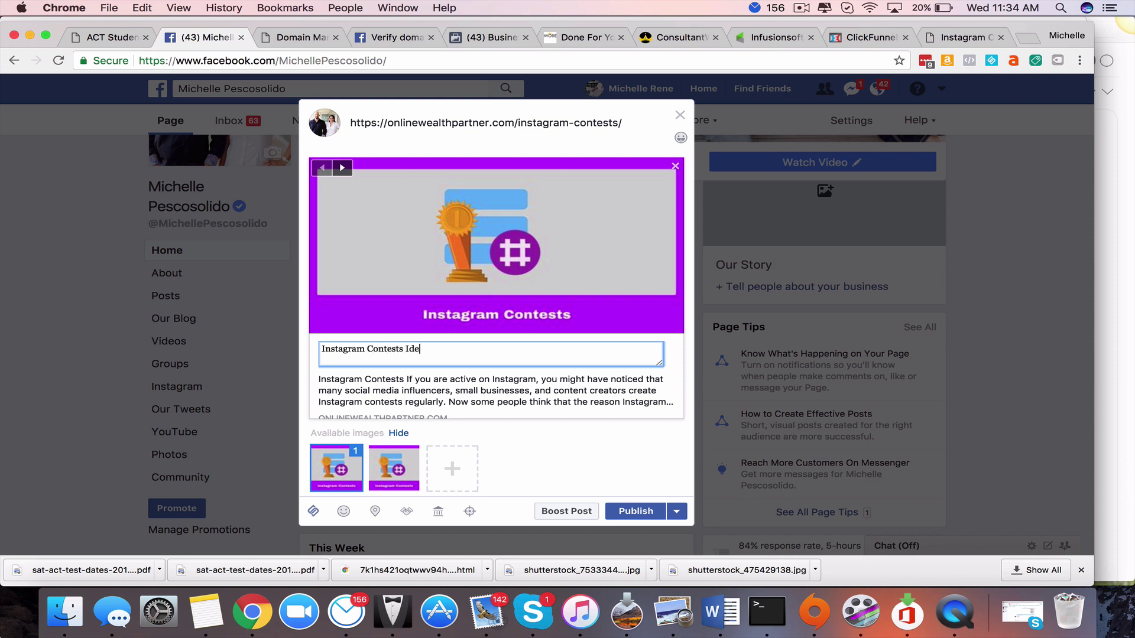
type("as to Help you Gain More Follow")
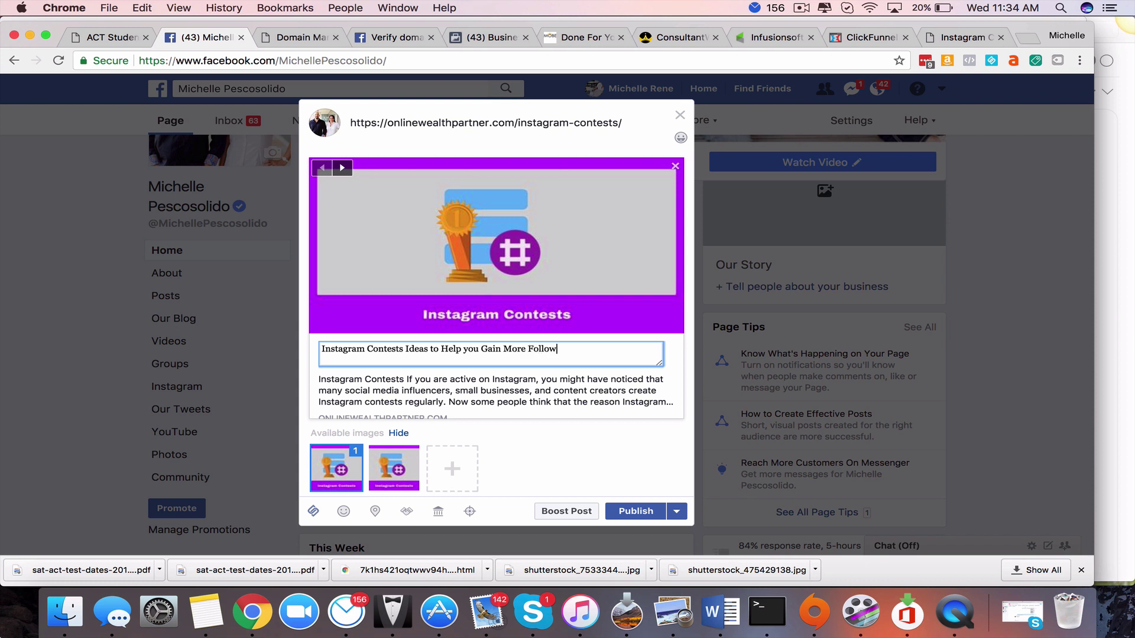
type("ers")
left_click(540, 446)
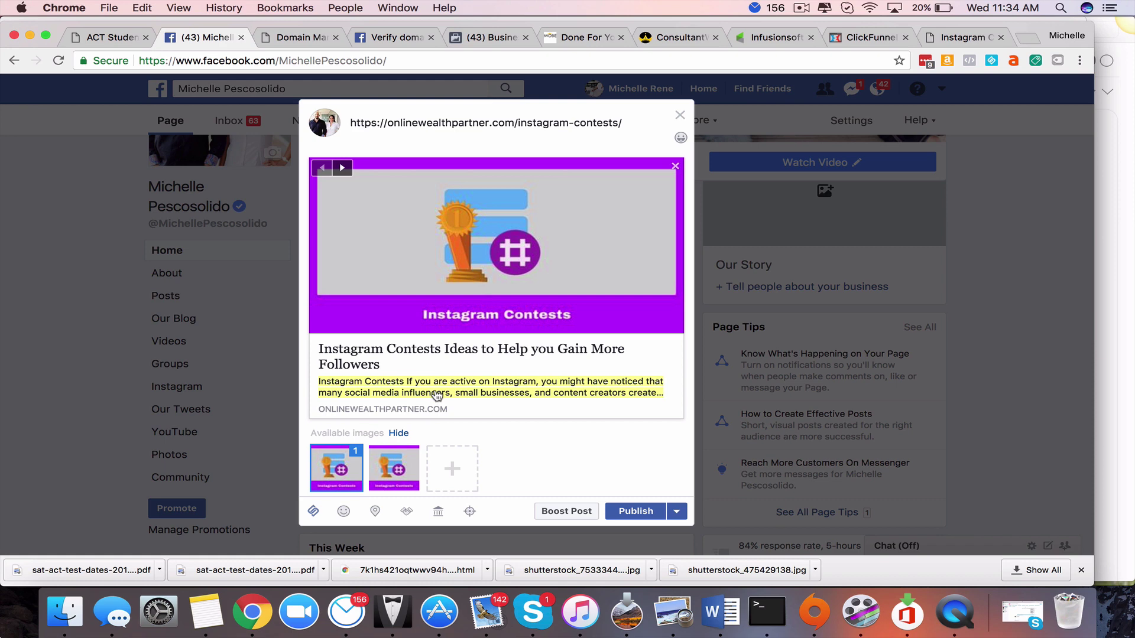
left_click(345, 472)
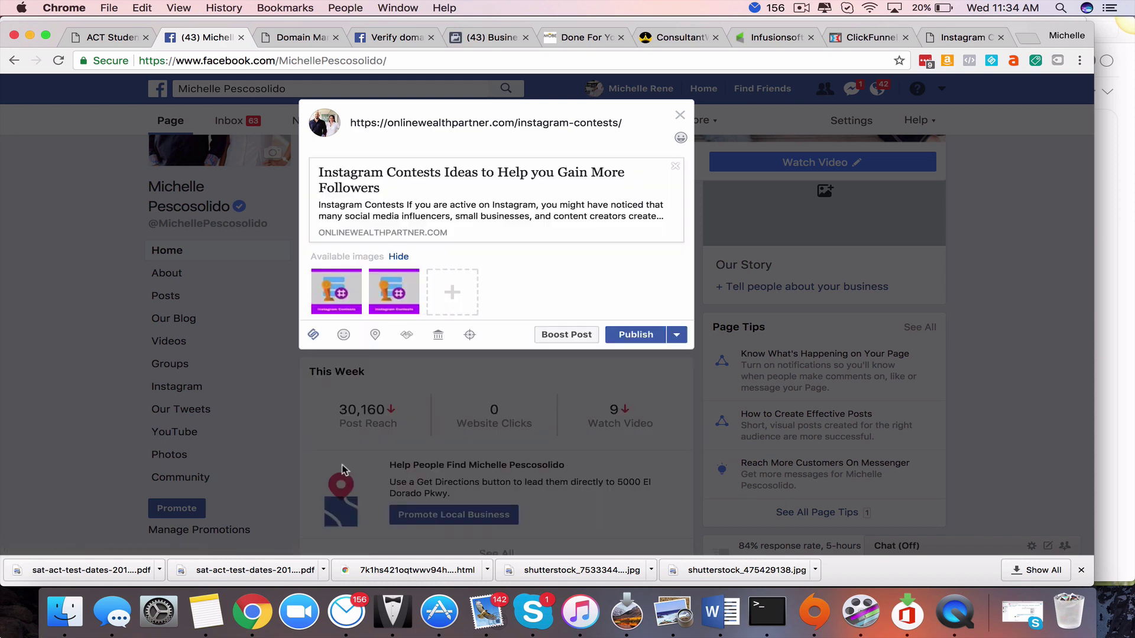
Upload the Instagram contest phone photo from Downloads as the link preview image.
left_click(450, 306)
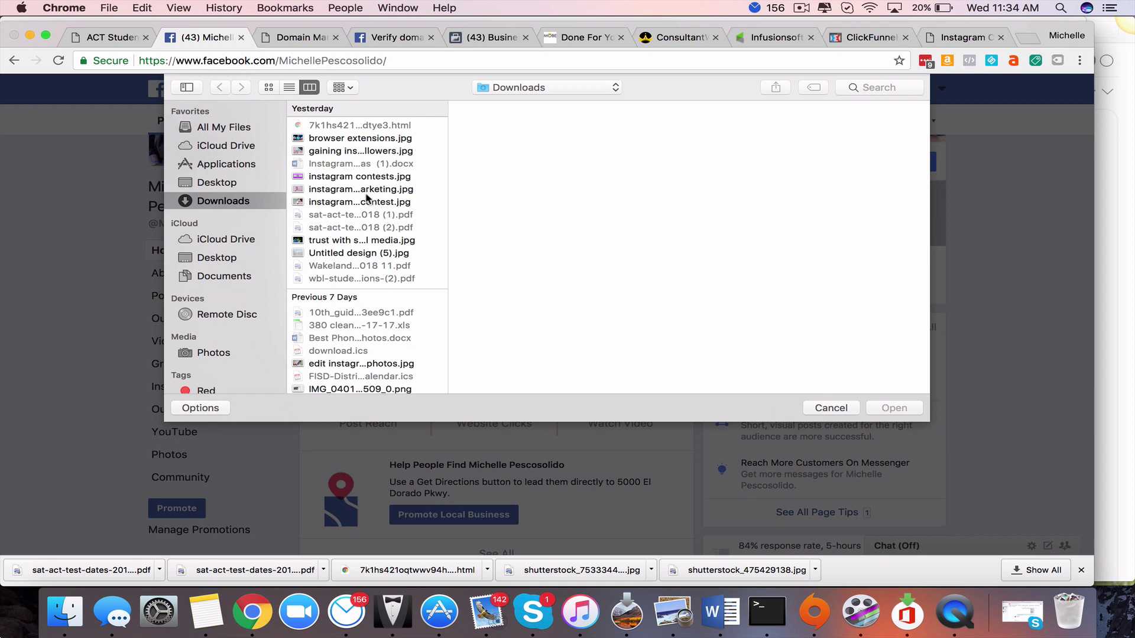
left_click(355, 201)
double_click(355, 201)
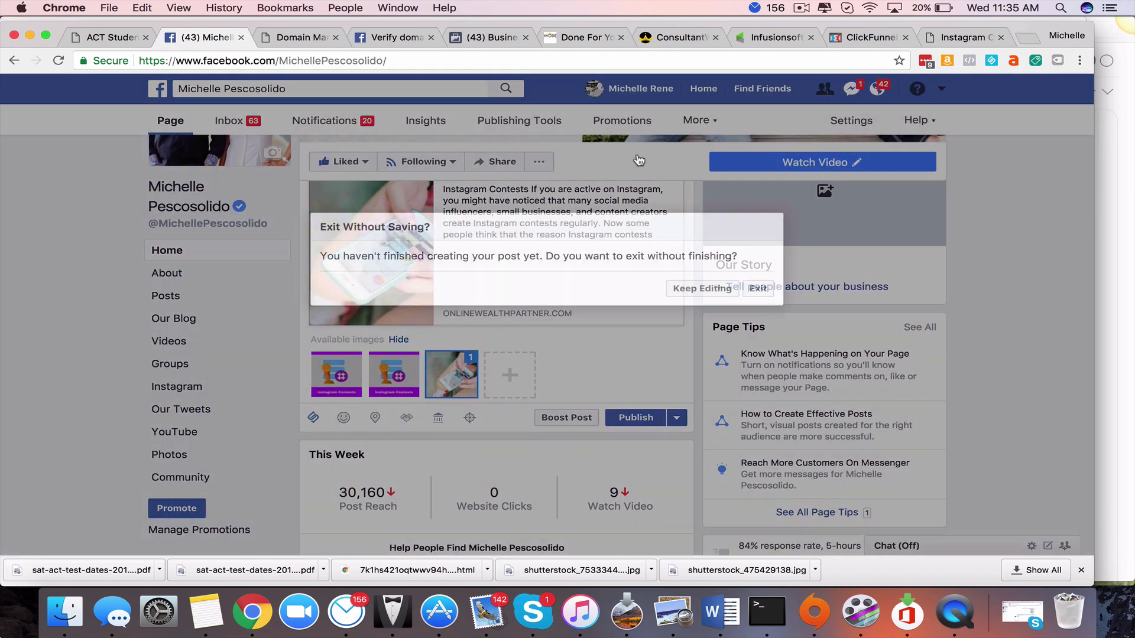
Close the post draft and go to Business Settings > Domains, showing onlinewealthpartner.com Verified.
left_click(680, 116)
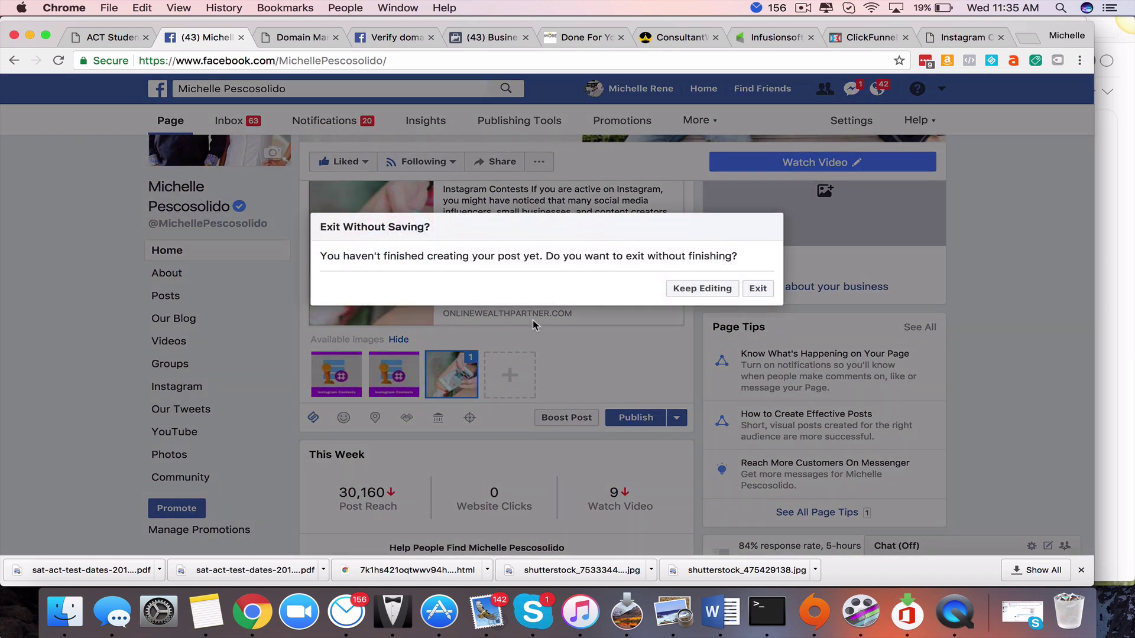
left_click(382, 39)
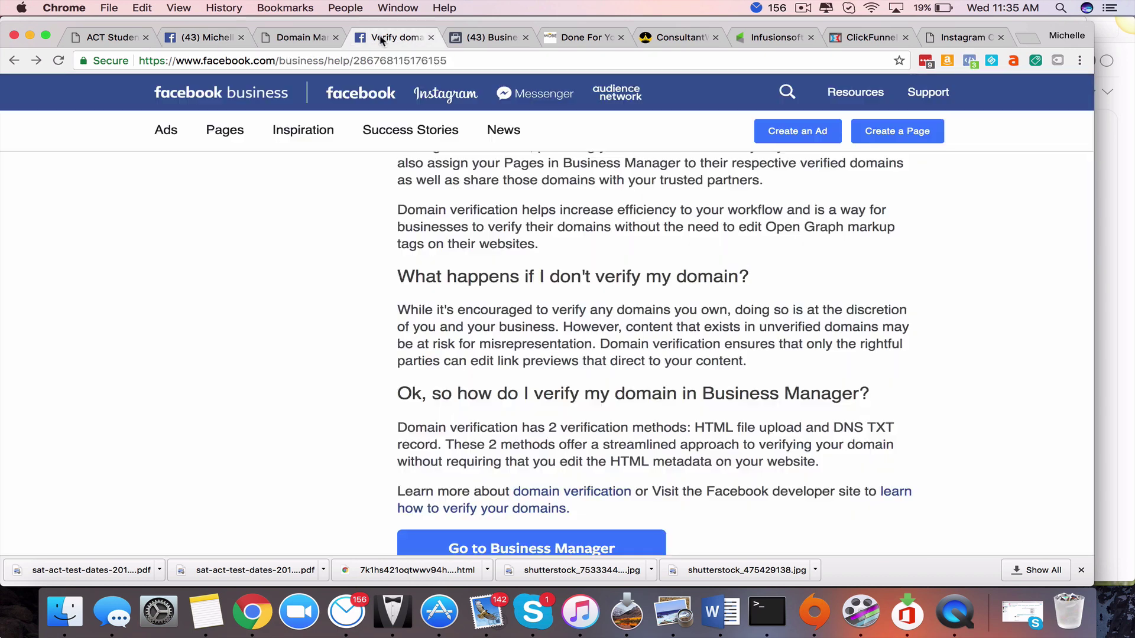
left_click(479, 39)
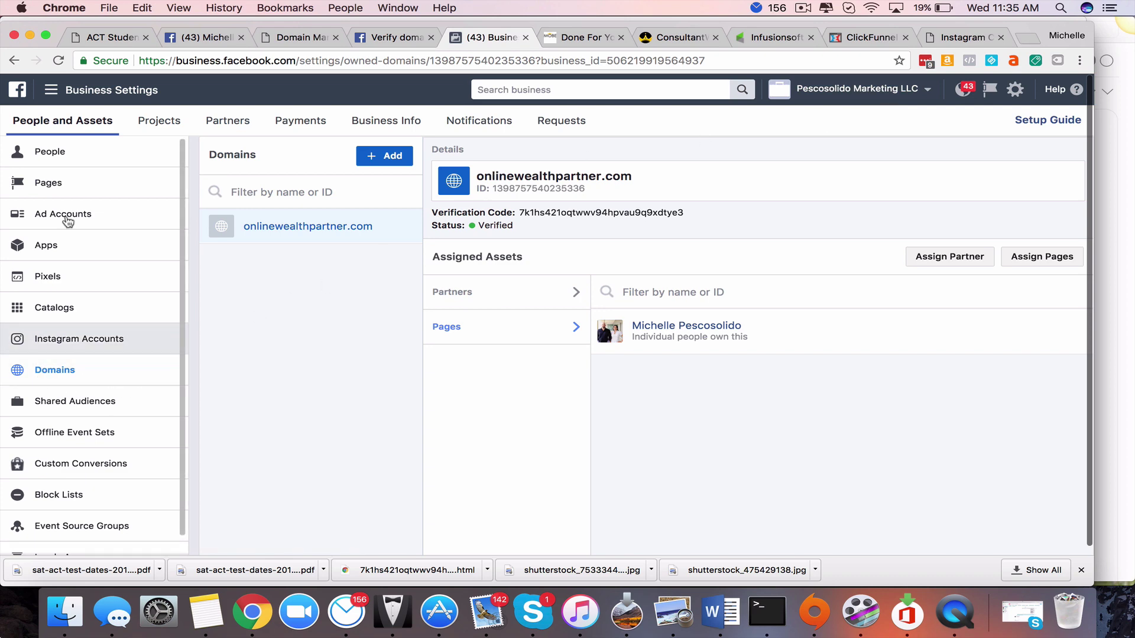
left_click(52, 95)
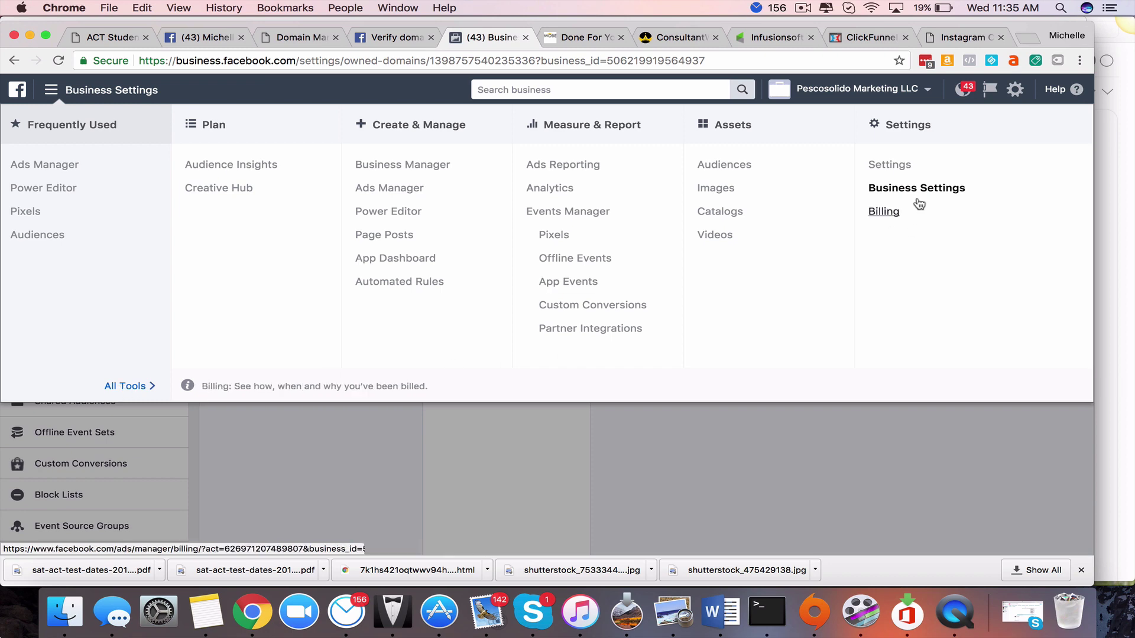
left_click(925, 191)
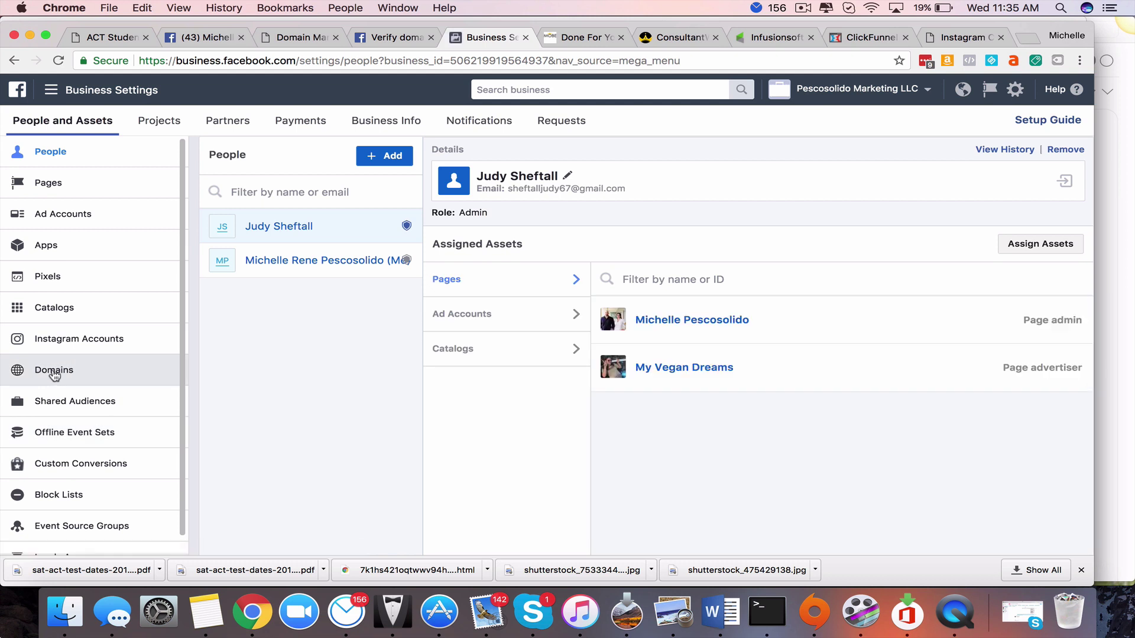
left_click(54, 373)
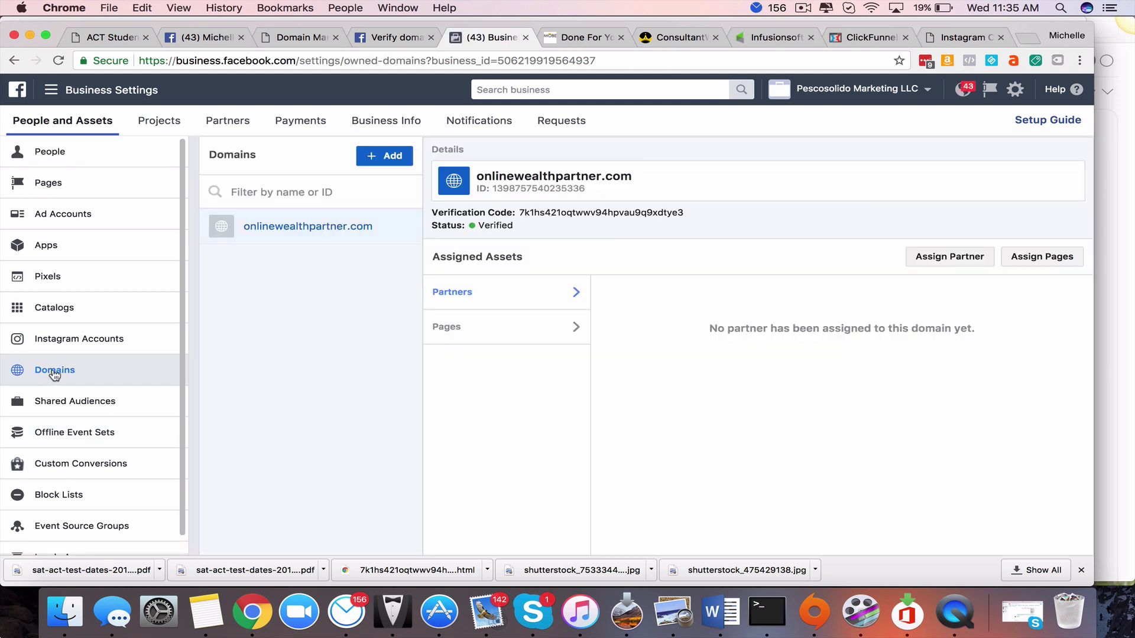
Add myvegandreams.com as a new domain and view its DNS TXT verification steps.
left_click(386, 157)
left_click(526, 312)
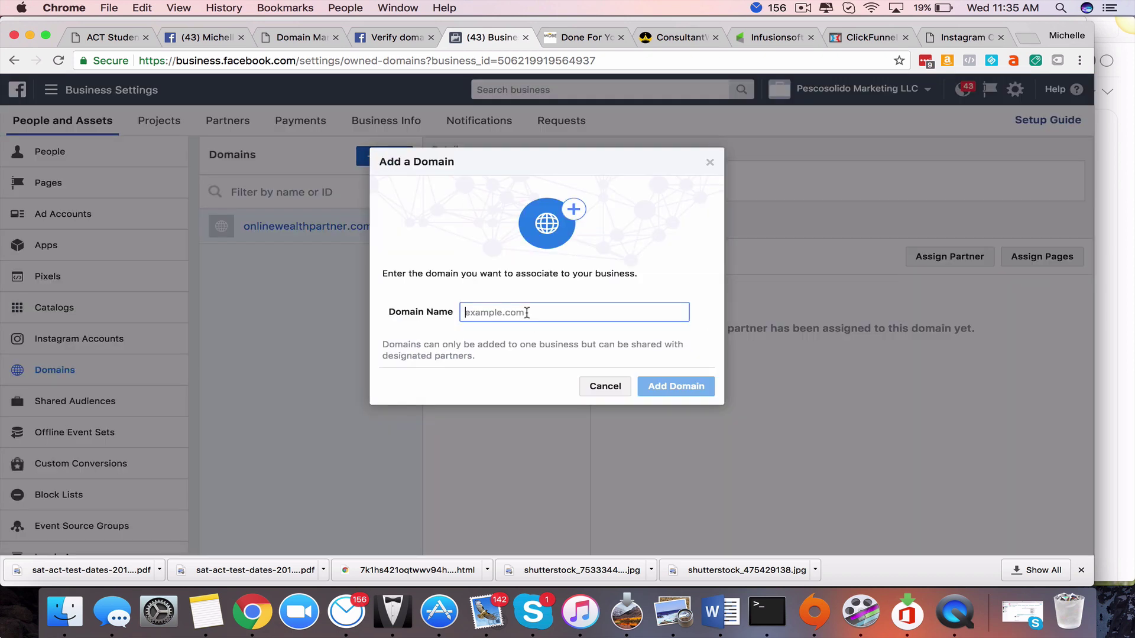
type("m")
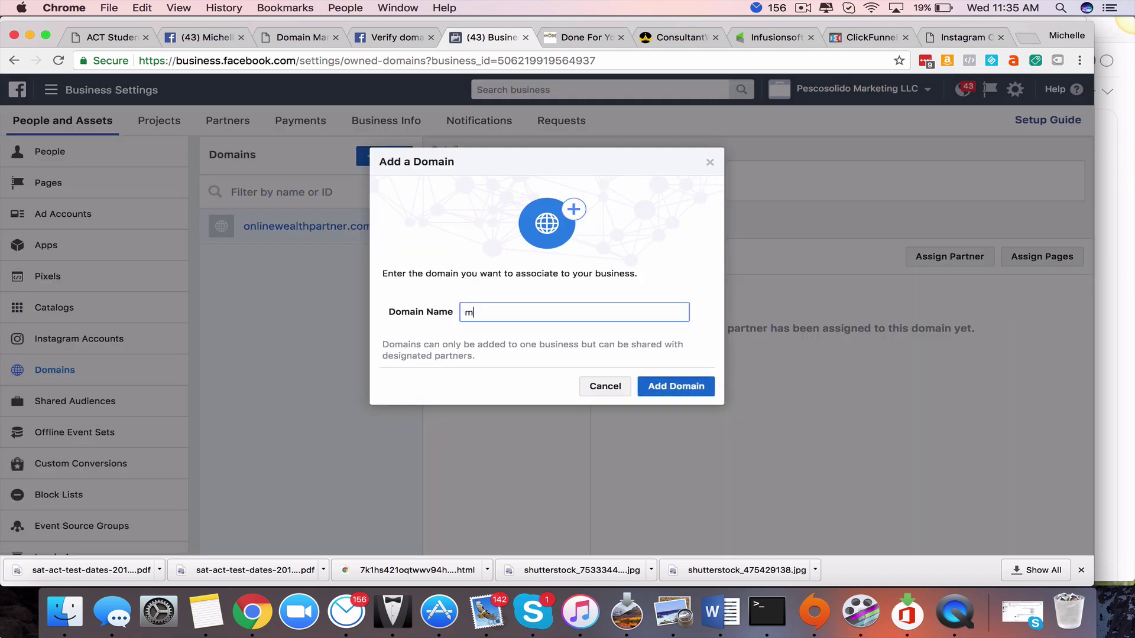
type("yvegandreams.com")
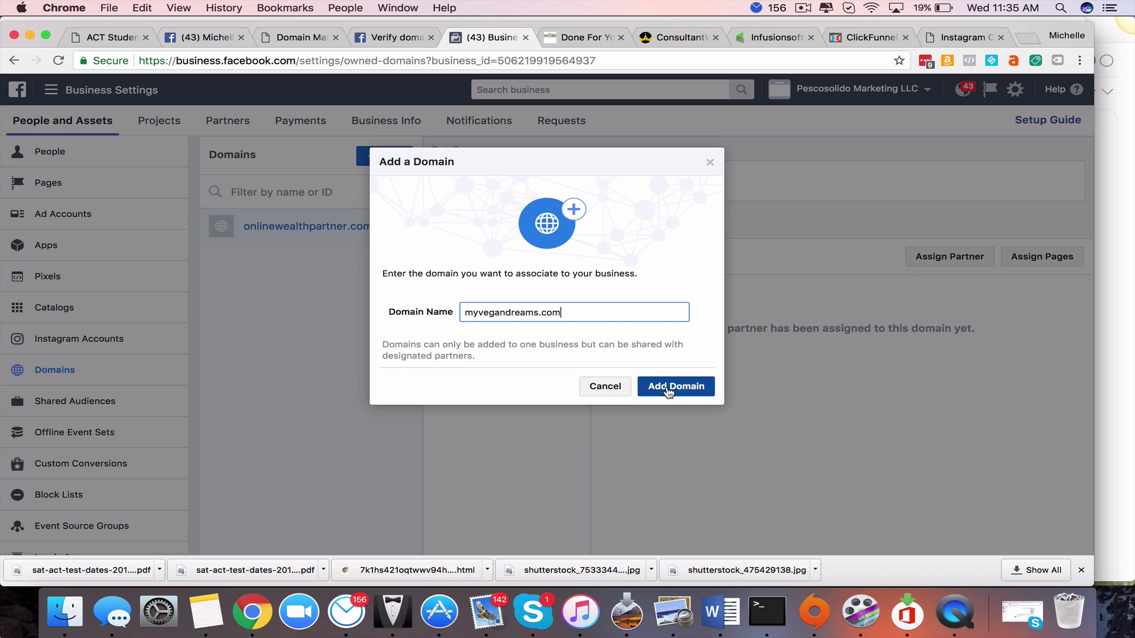
left_click(668, 390)
scroll(577, 396, "down", 1)
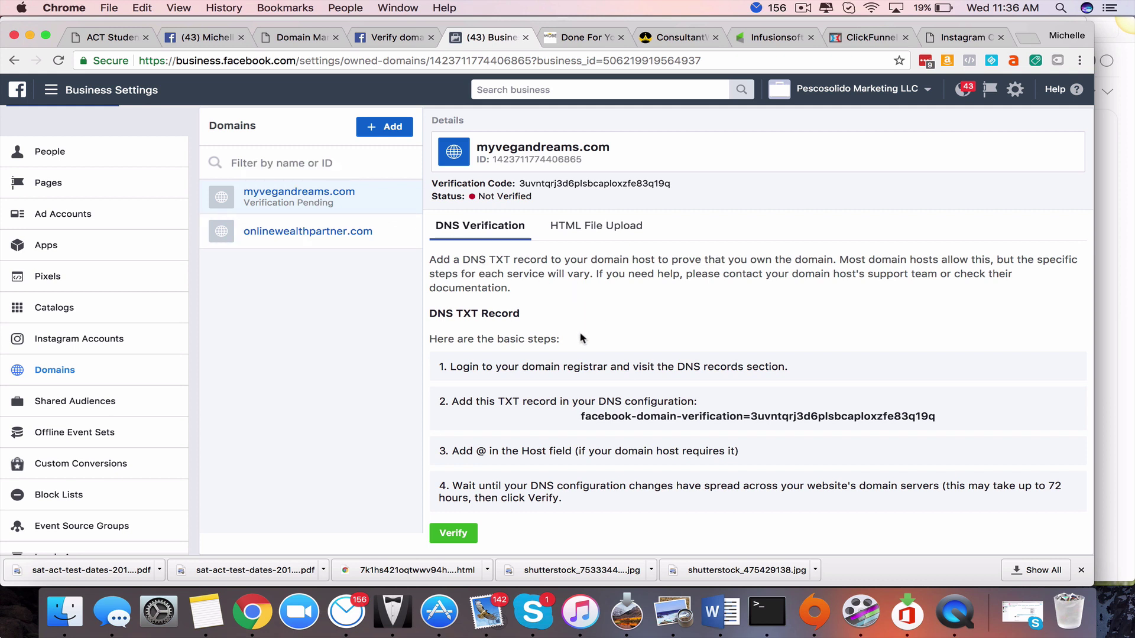
Select and copy the myvegandreams.com facebook-domain-verification TXT value.
left_click_drag(577, 424, 944, 424)
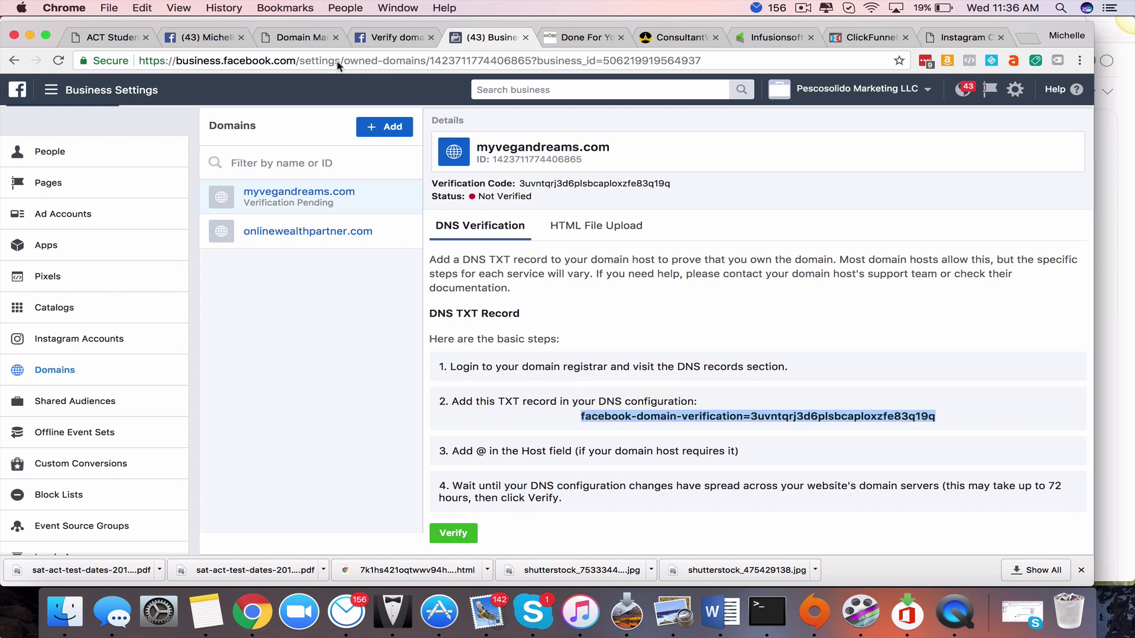
Open GoDaddy's My Domains list and scroll to find onlinewealthpartner.com.
left_click(291, 38)
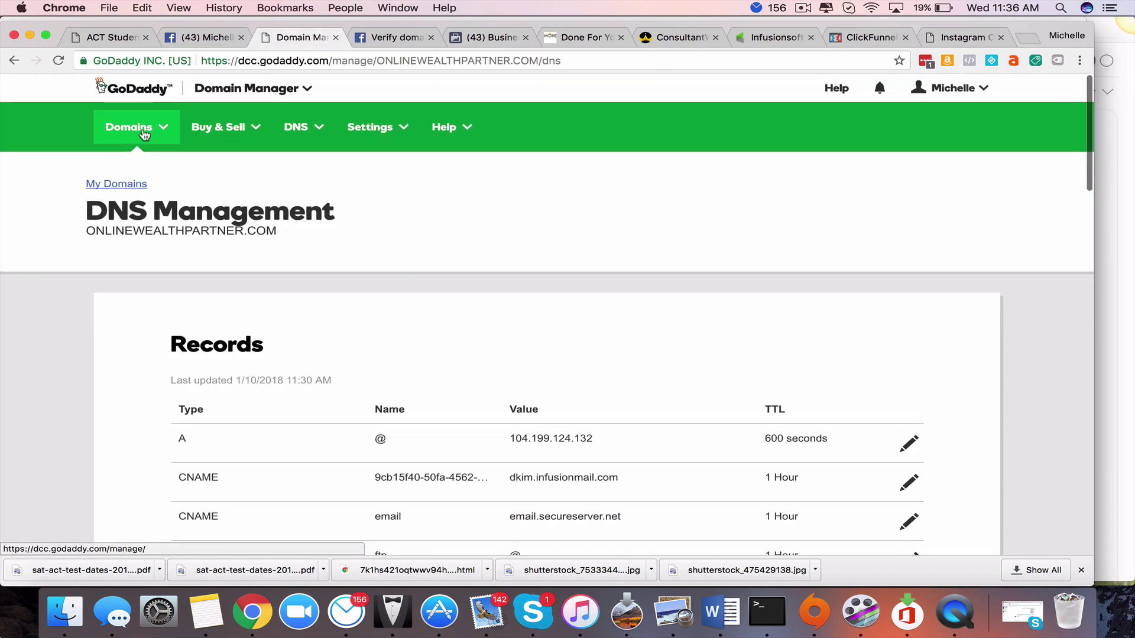
left_click(114, 185)
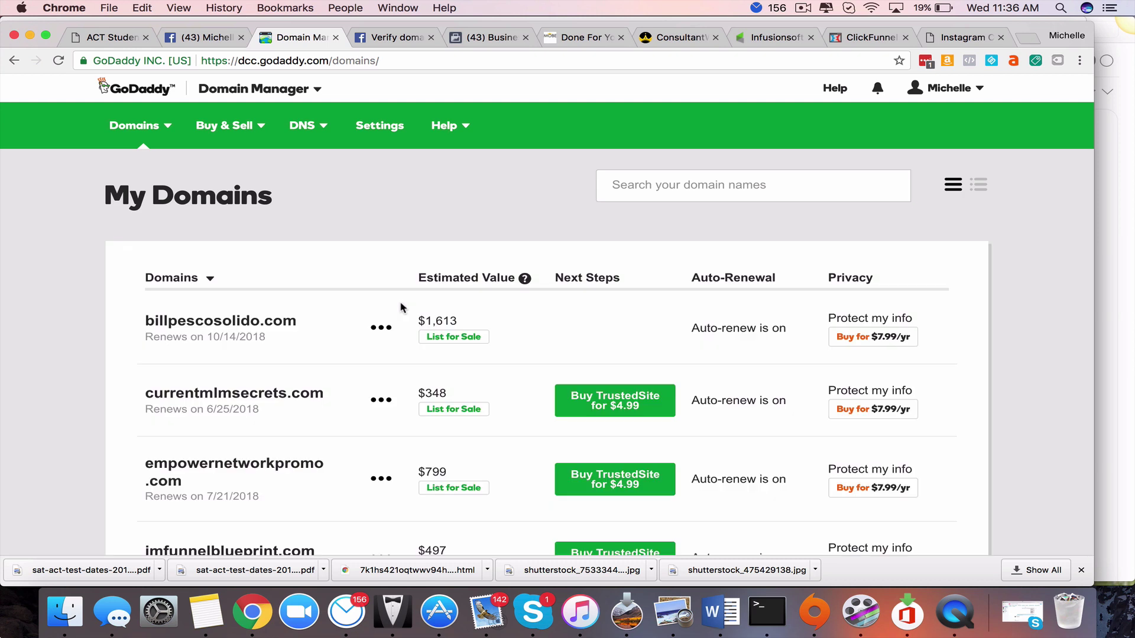
scroll(400, 307, "down", 10)
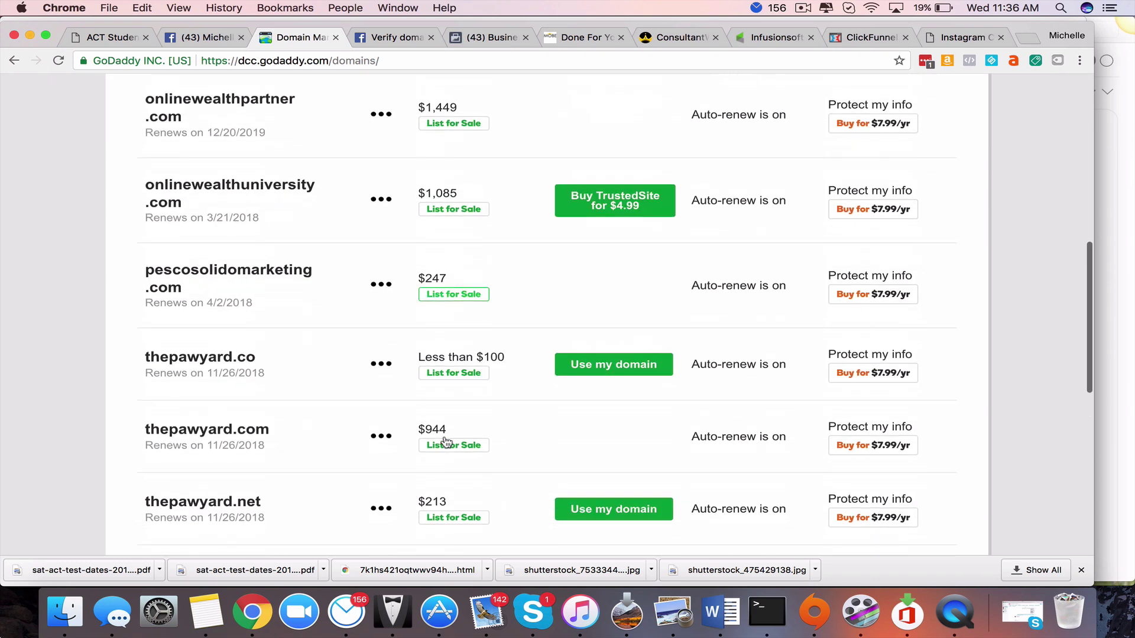
scroll(446, 442, "down", 3)
scroll(570, 525, "down", 4)
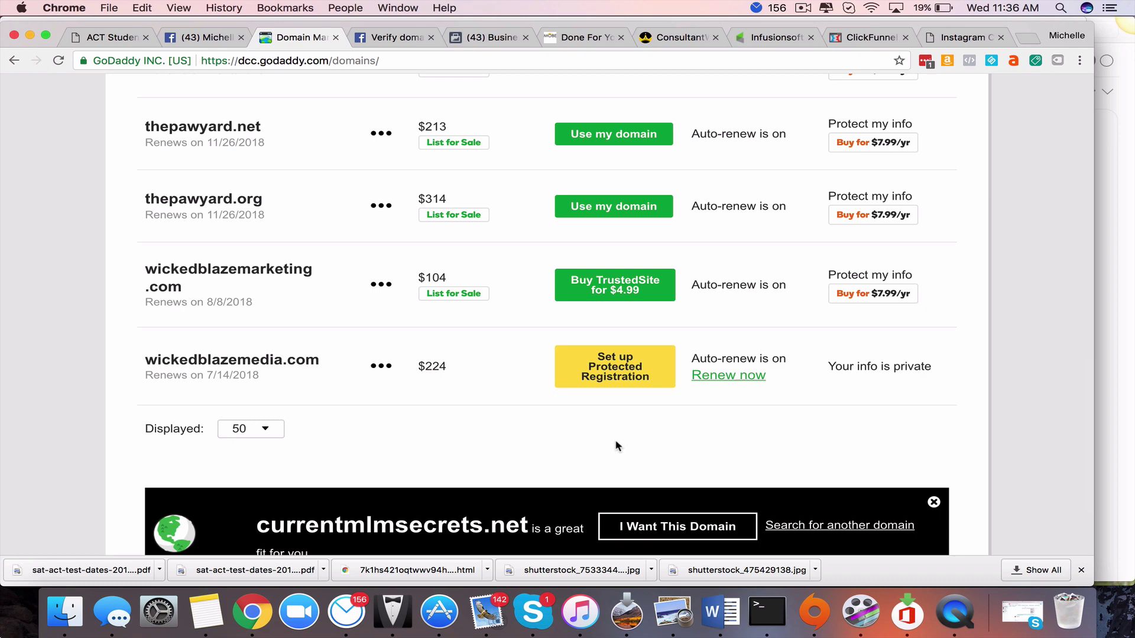
scroll(613, 445, "up", 2)
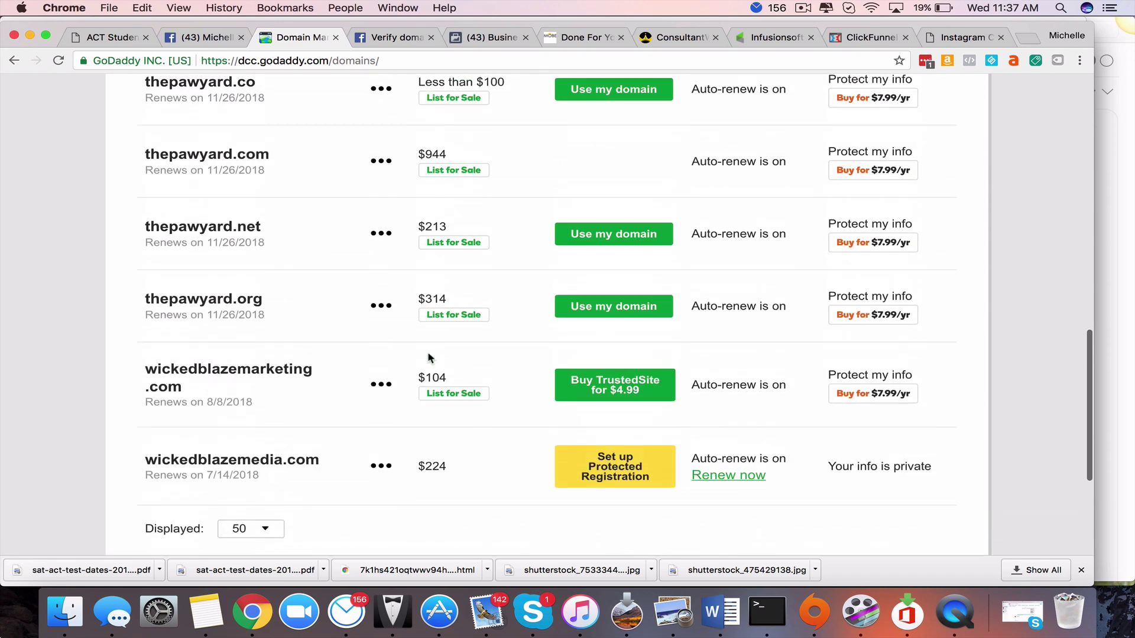
scroll(431, 357, "up", 8)
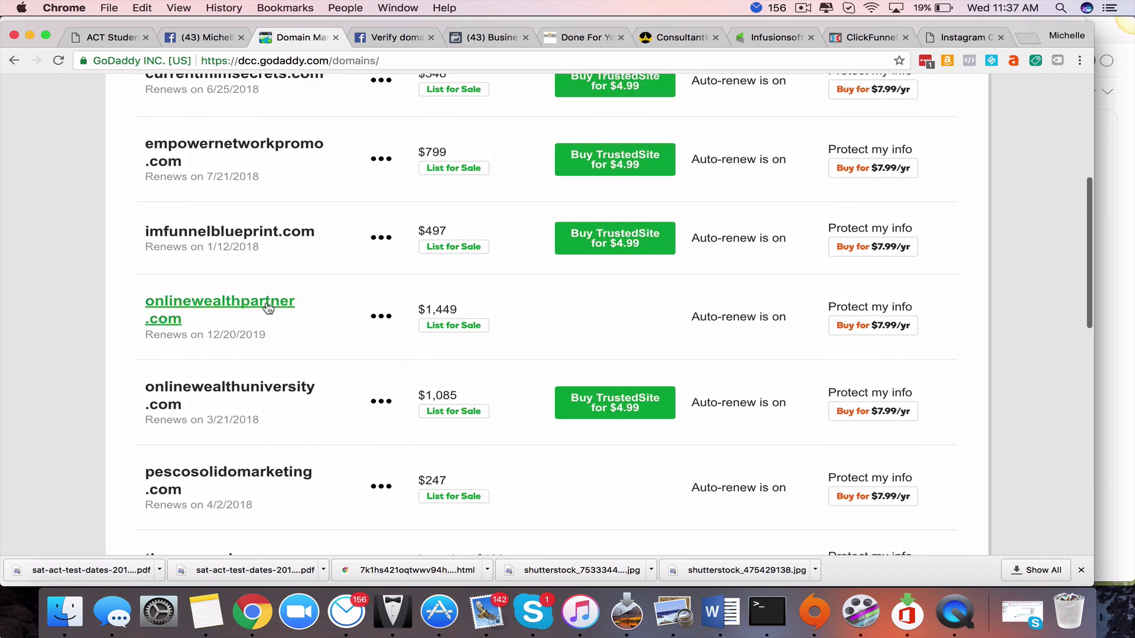
scroll(270, 310, "up", 1)
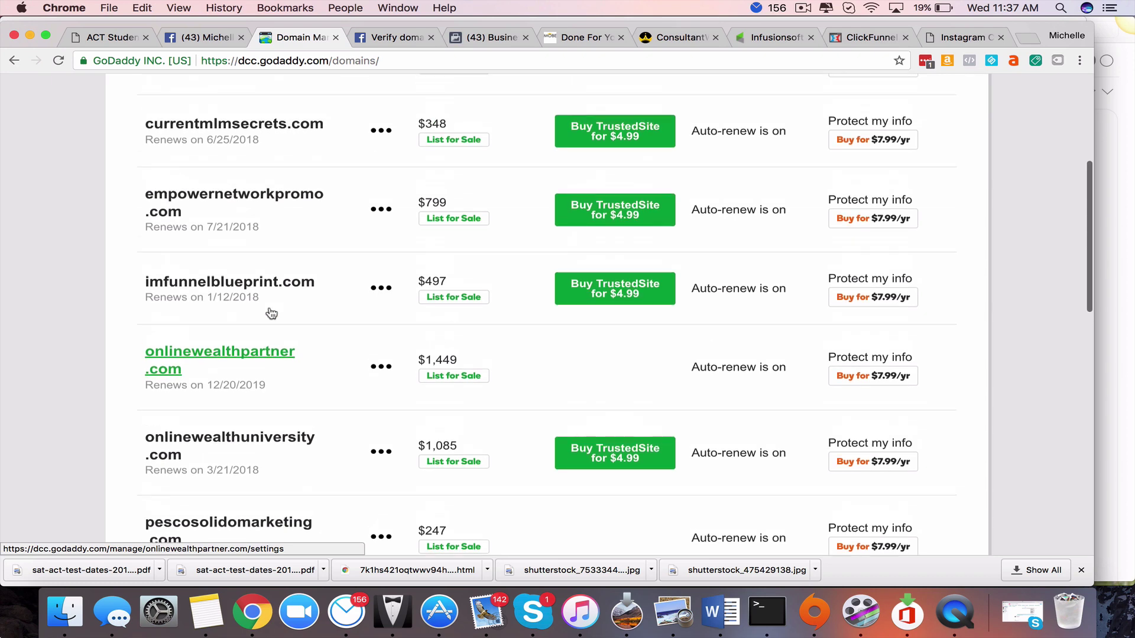
scroll(257, 340, "up", 1)
Open the DNS records for onlinewealthpartner.com, including its existing Facebook TXT entry.
left_click(249, 388)
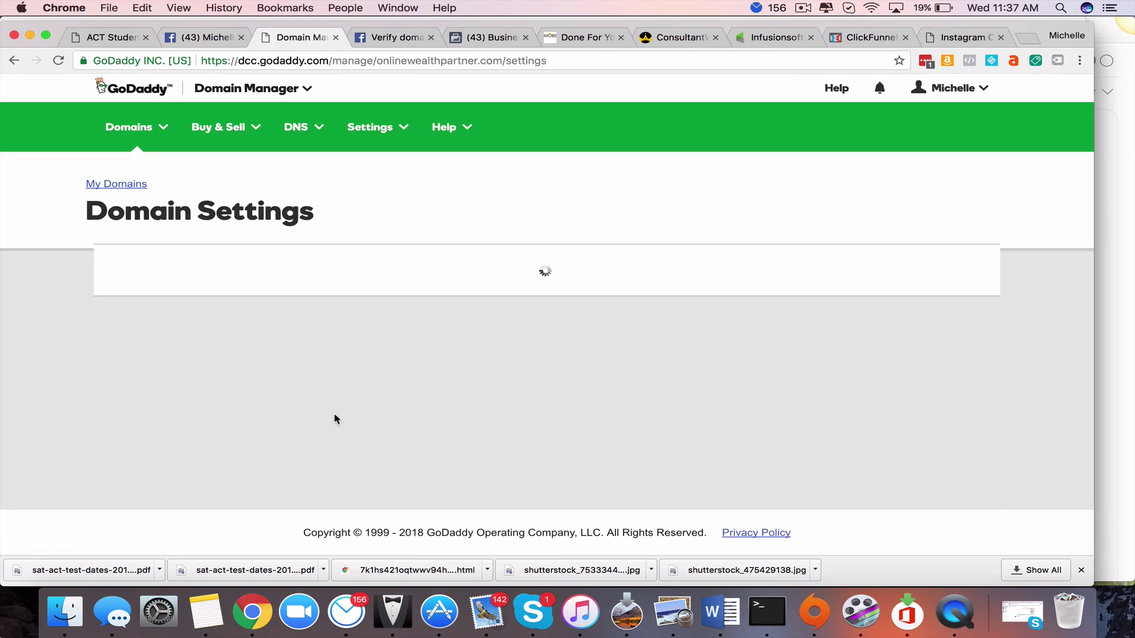
scroll(335, 419, "down", 6)
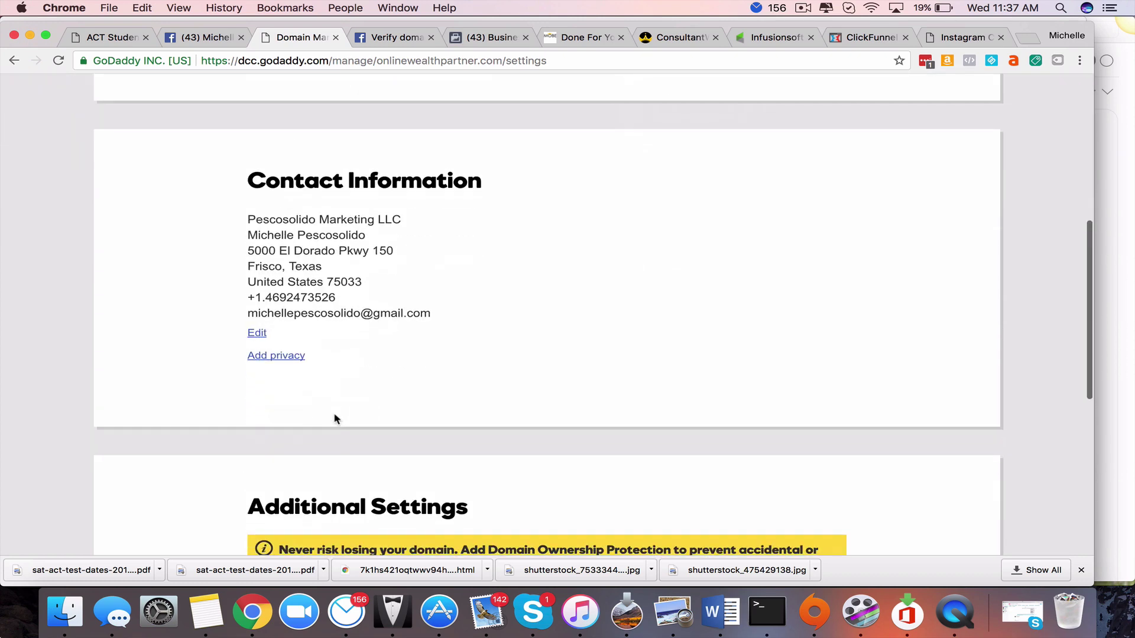
scroll(334, 419, "down", 6)
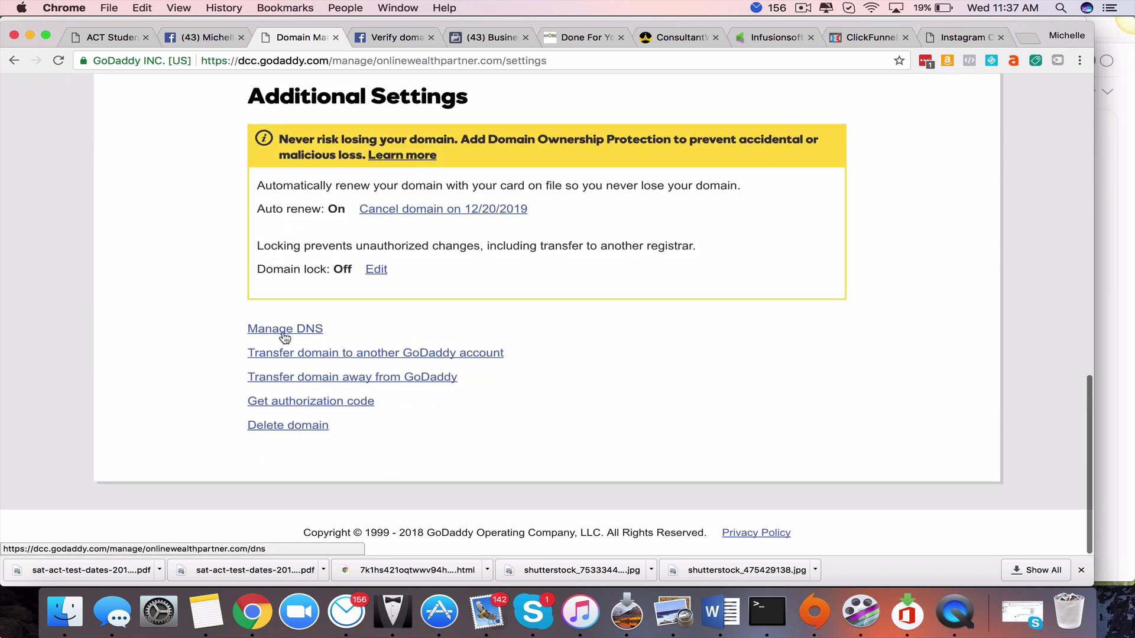
left_click(285, 330)
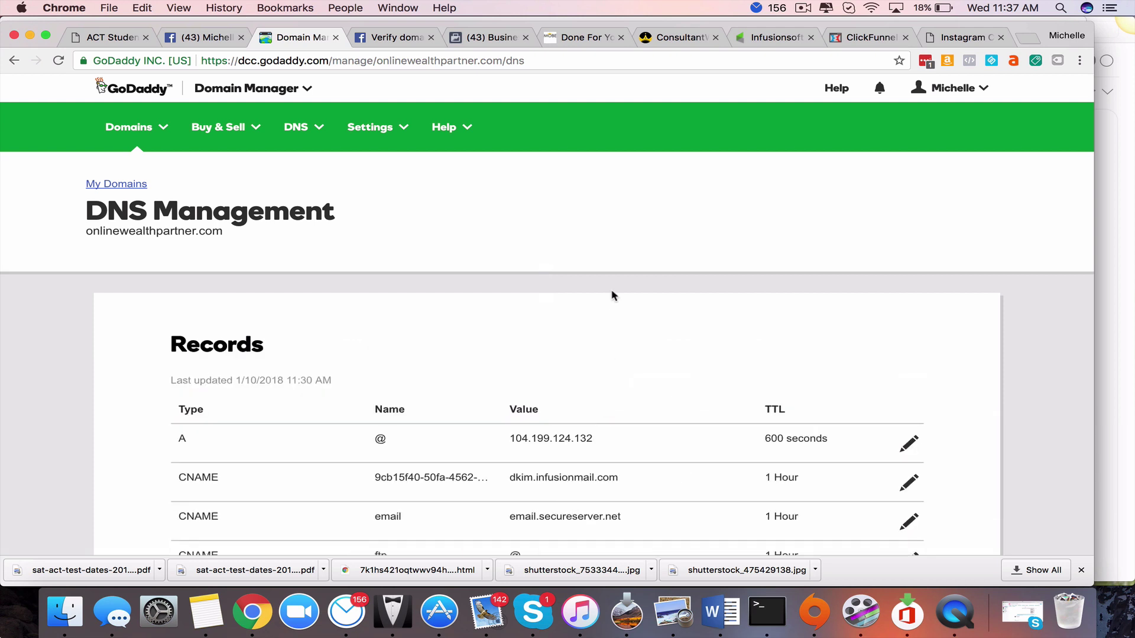
scroll(612, 293, "down", 6)
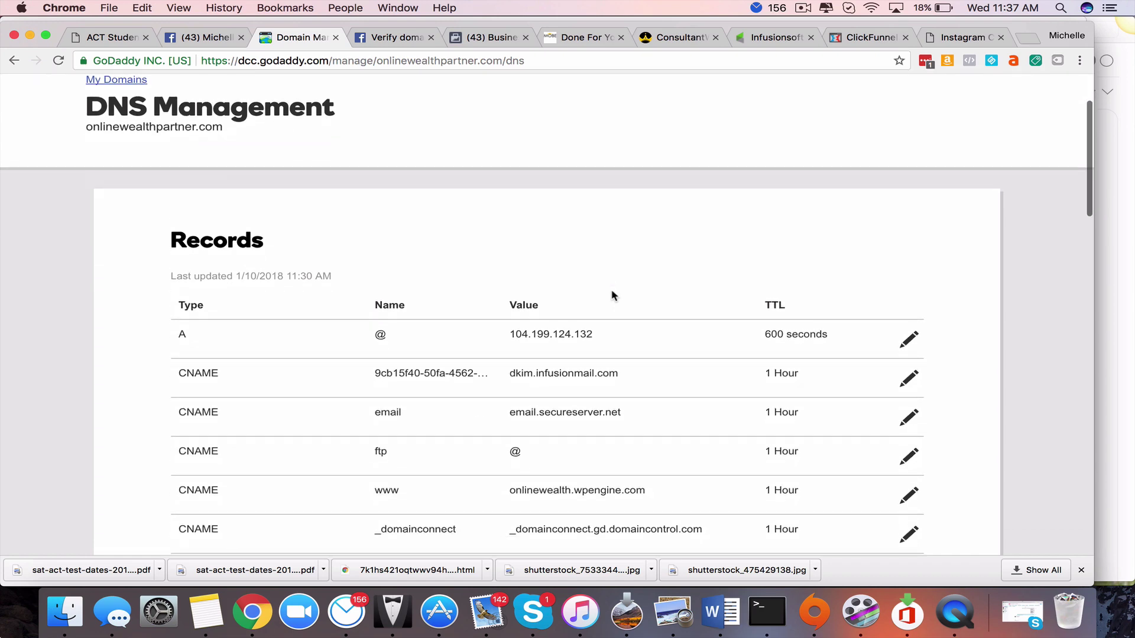
scroll(631, 321, "down", 5)
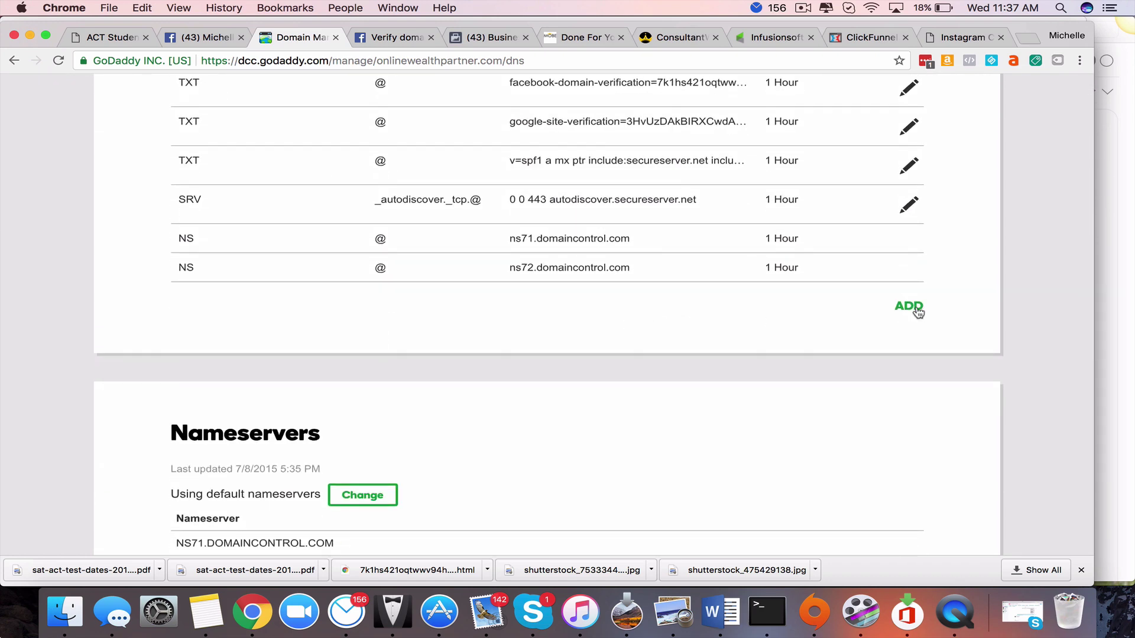
Draft a TXT record with host @ and the pasted Facebook value, then cancel it.
left_click(908, 306)
left_click(363, 339)
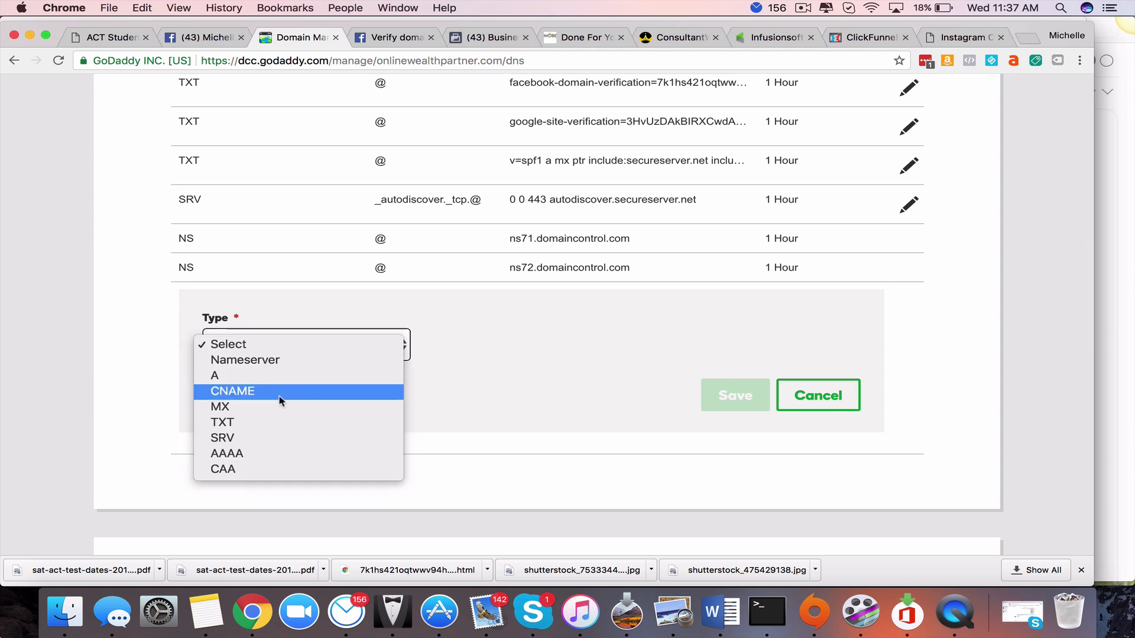
left_click(271, 421)
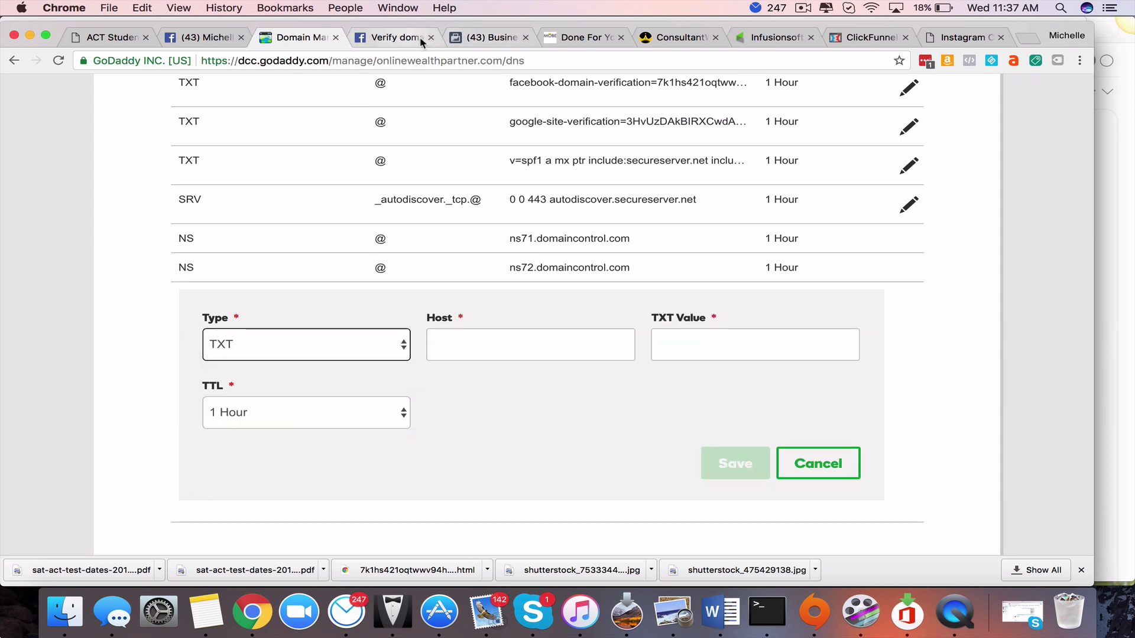
left_click(491, 37)
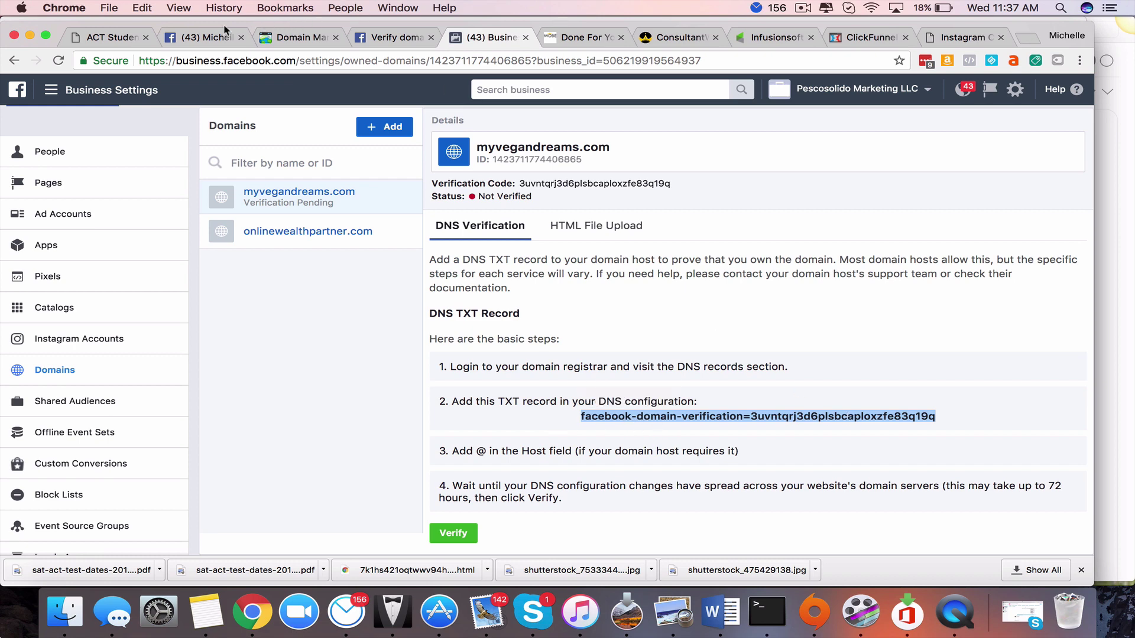
left_click(298, 37)
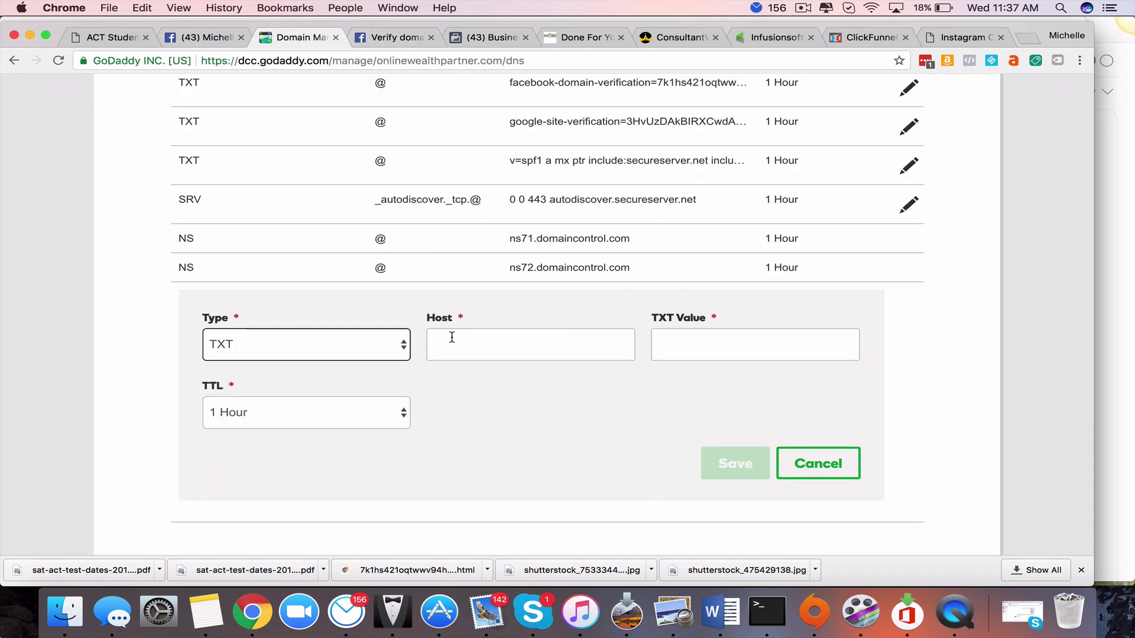
left_click(482, 348)
type("@")
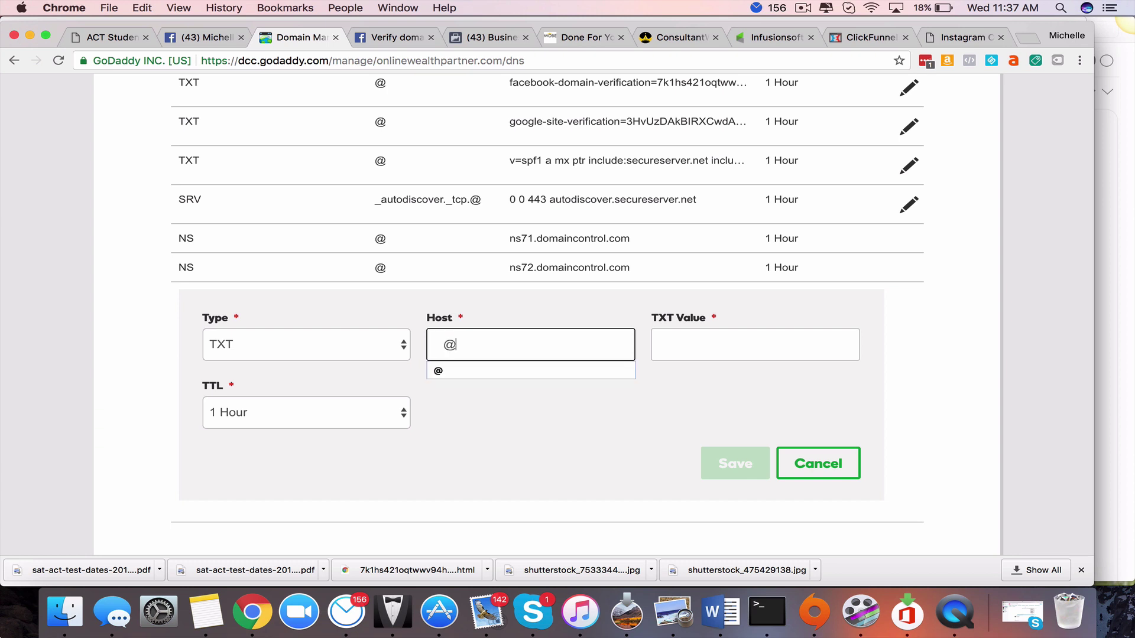
left_click(499, 371)
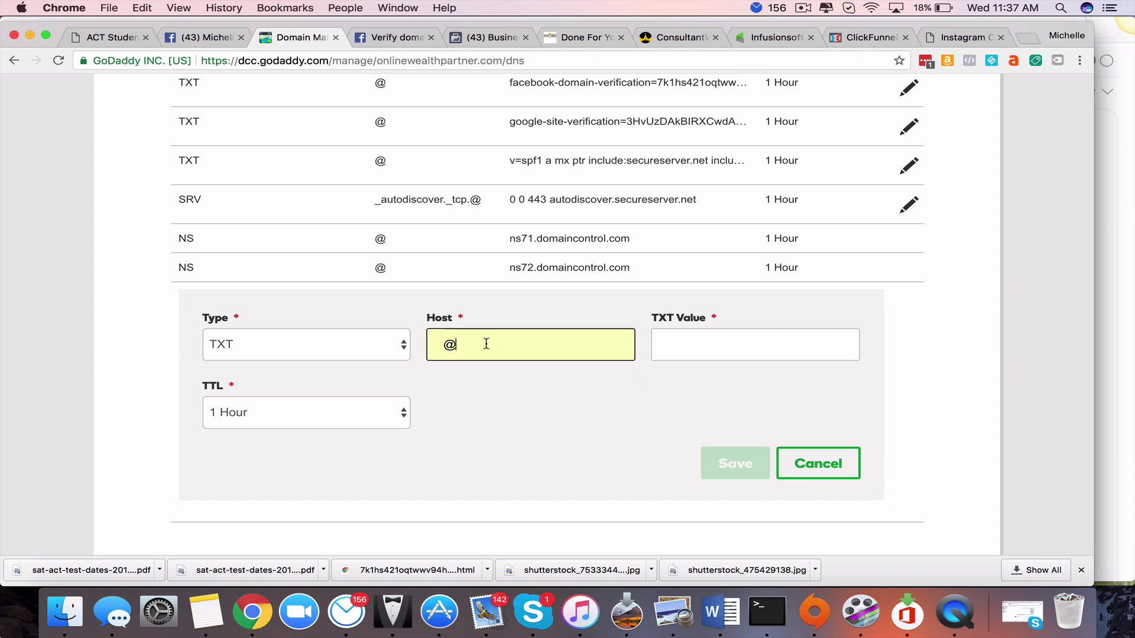
left_click(660, 353)
key("super+v")
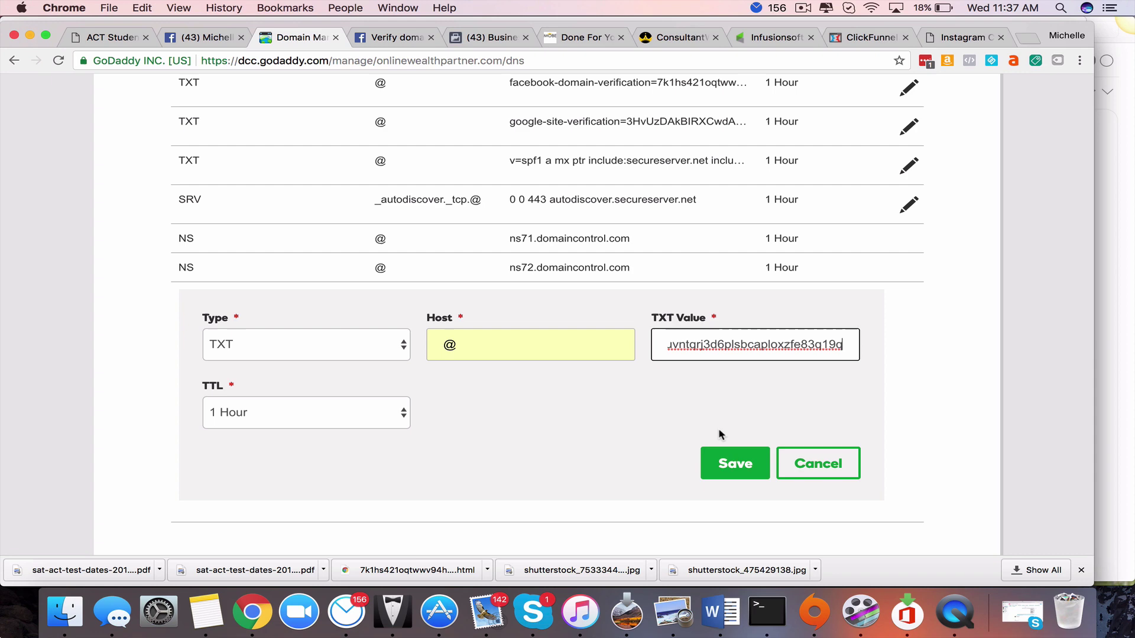
left_click(838, 467)
scroll(628, 359, "up", 4)
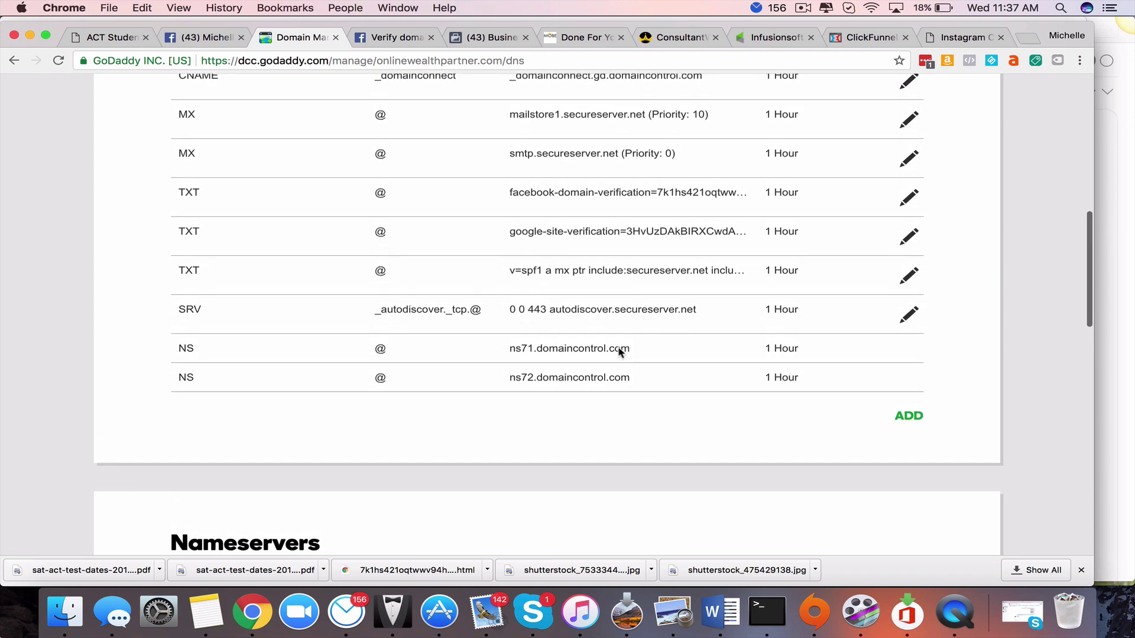
scroll(597, 304, "up", 1)
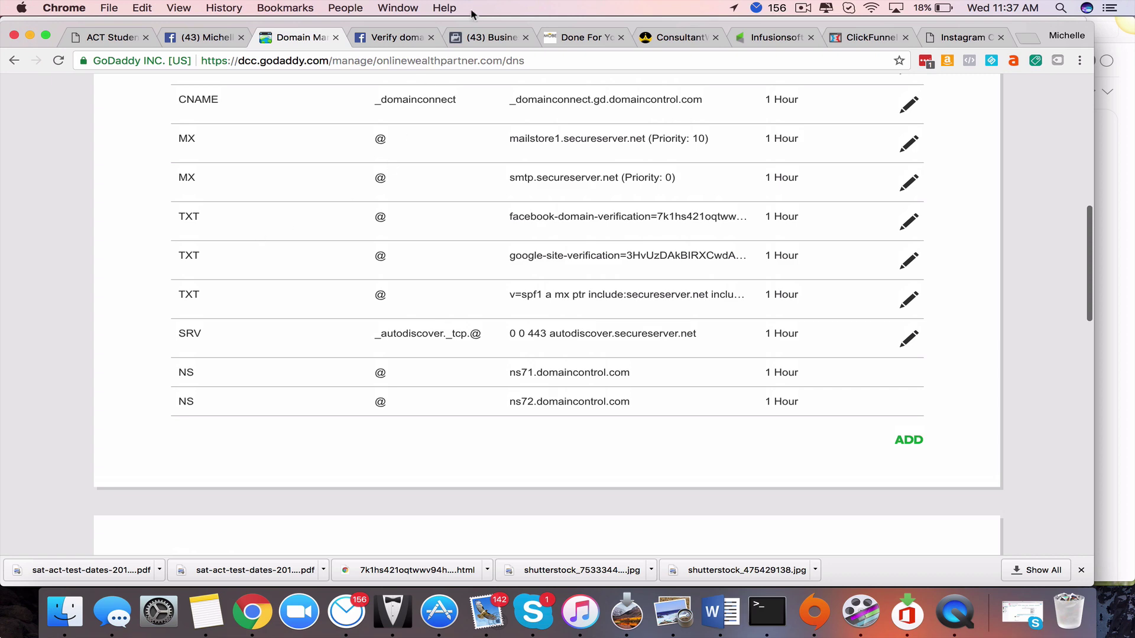
Open onlinewealthpartner.com's details in Business Settings Domains and confirm its status reads Verified.
left_click(479, 40)
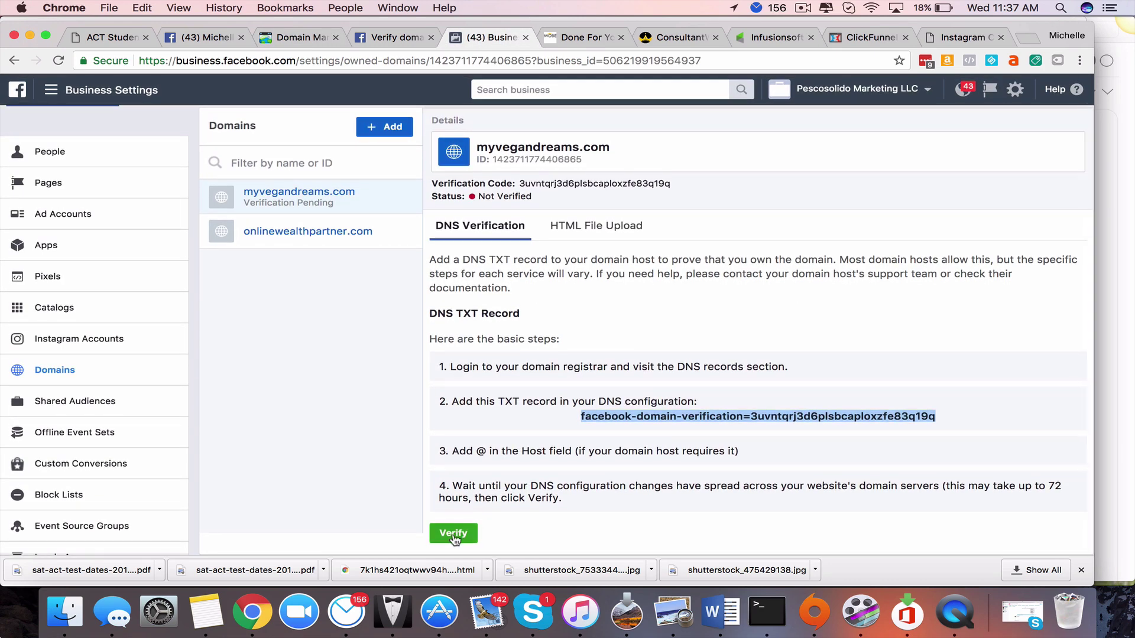
left_click(273, 231)
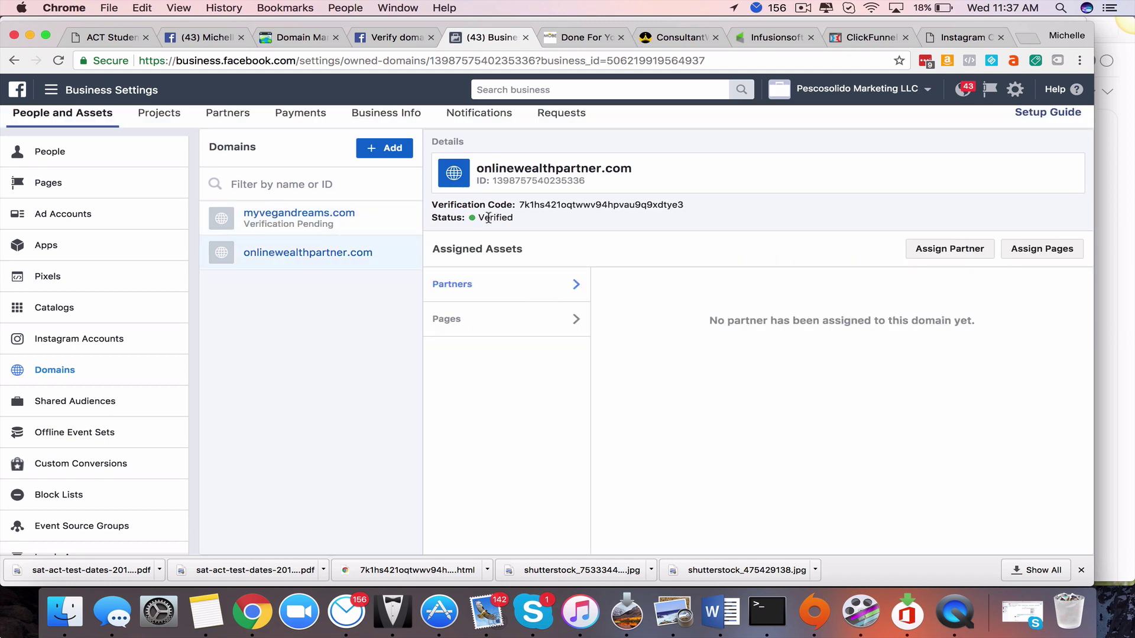
left_click_drag(467, 219, 543, 223)
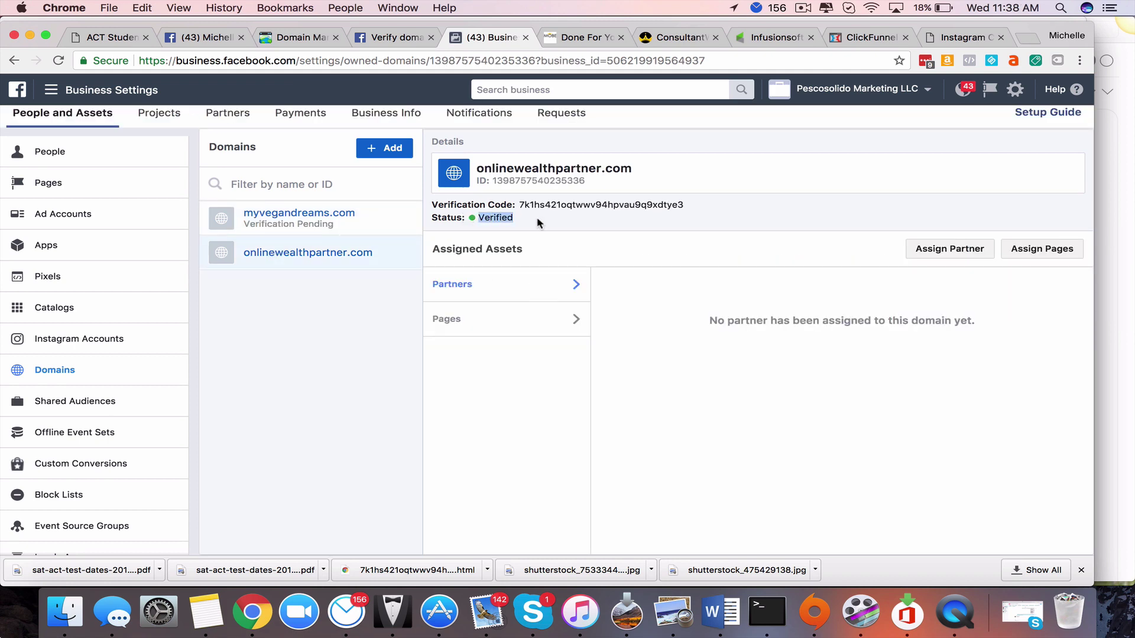
Resume the Instagram Contests link post, review its preview, then exit the composer and discard it.
left_click(187, 39)
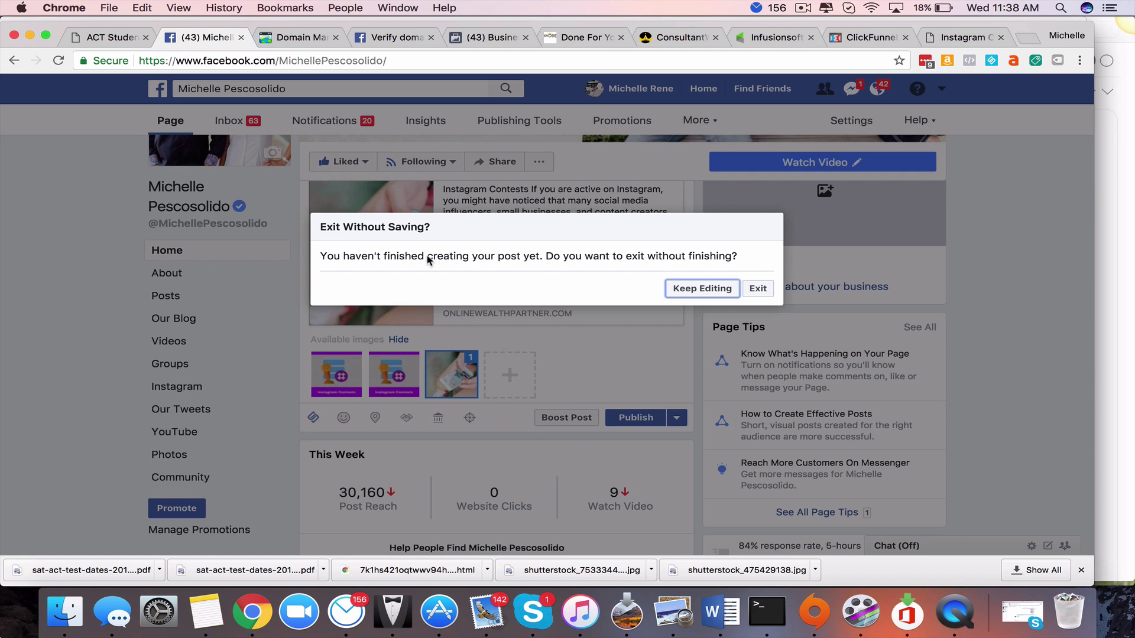
left_click(709, 295)
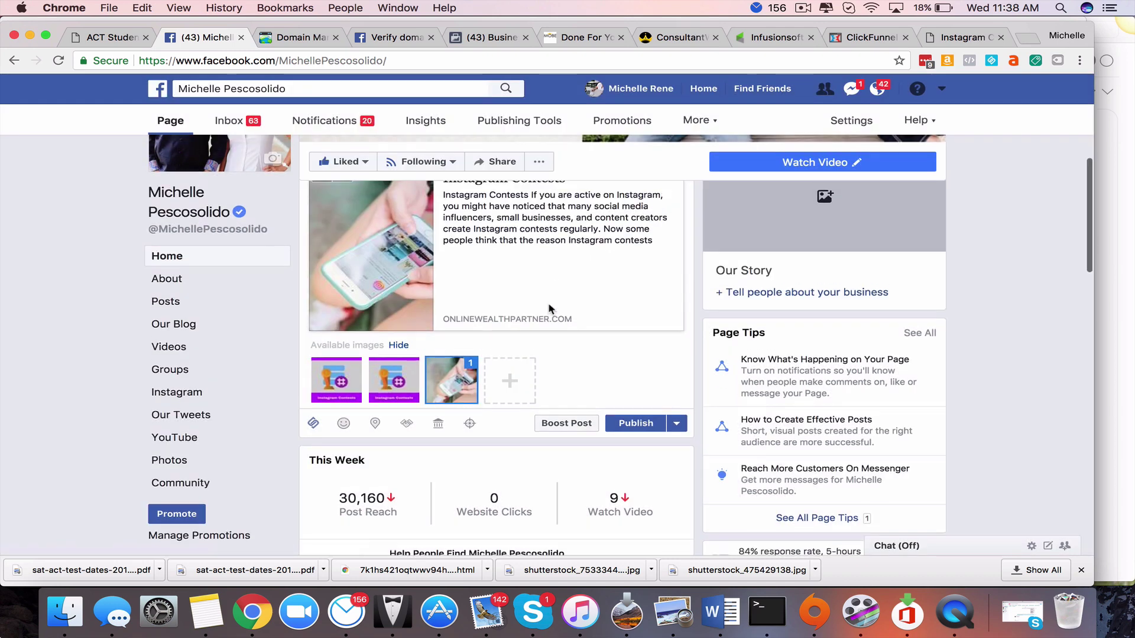
scroll(461, 266, "down", 1)
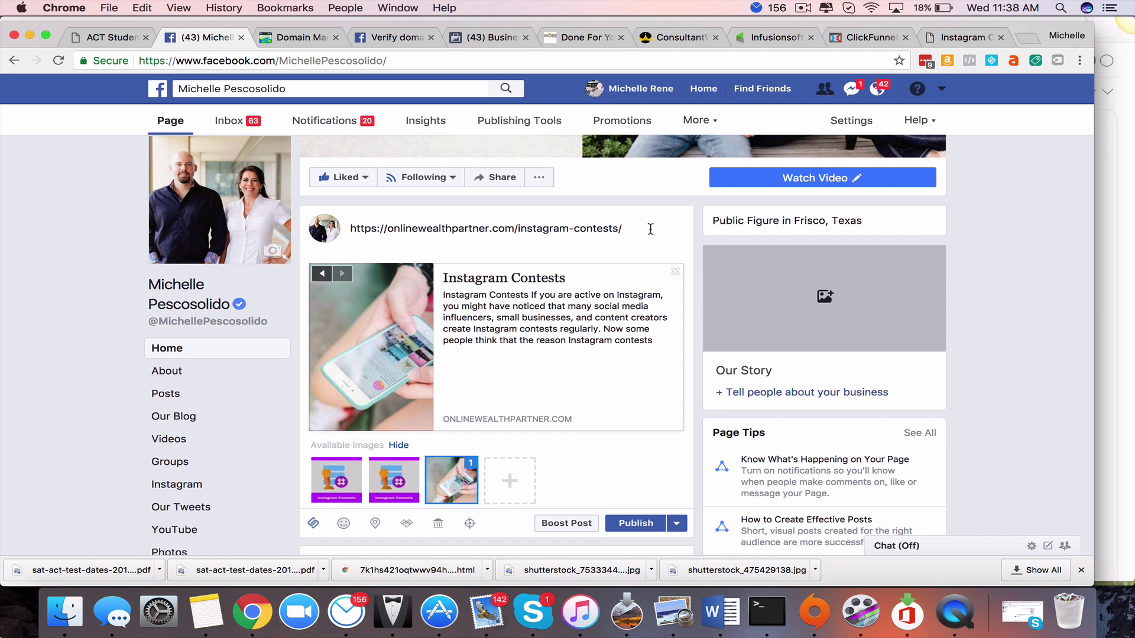
scroll(645, 229, "down", 2)
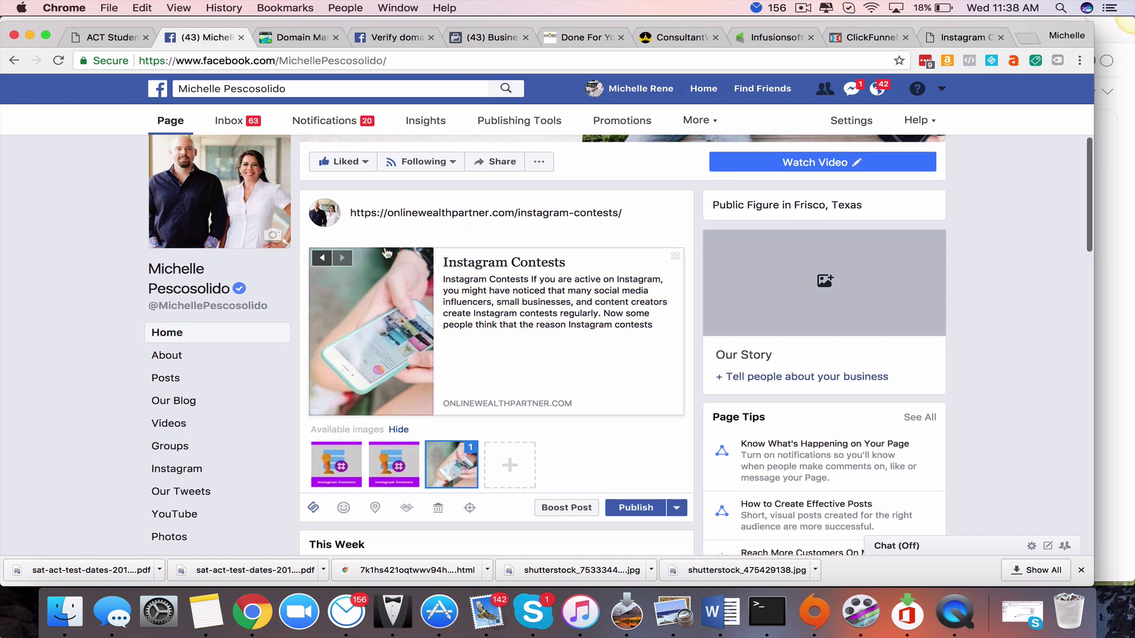
left_click(556, 264)
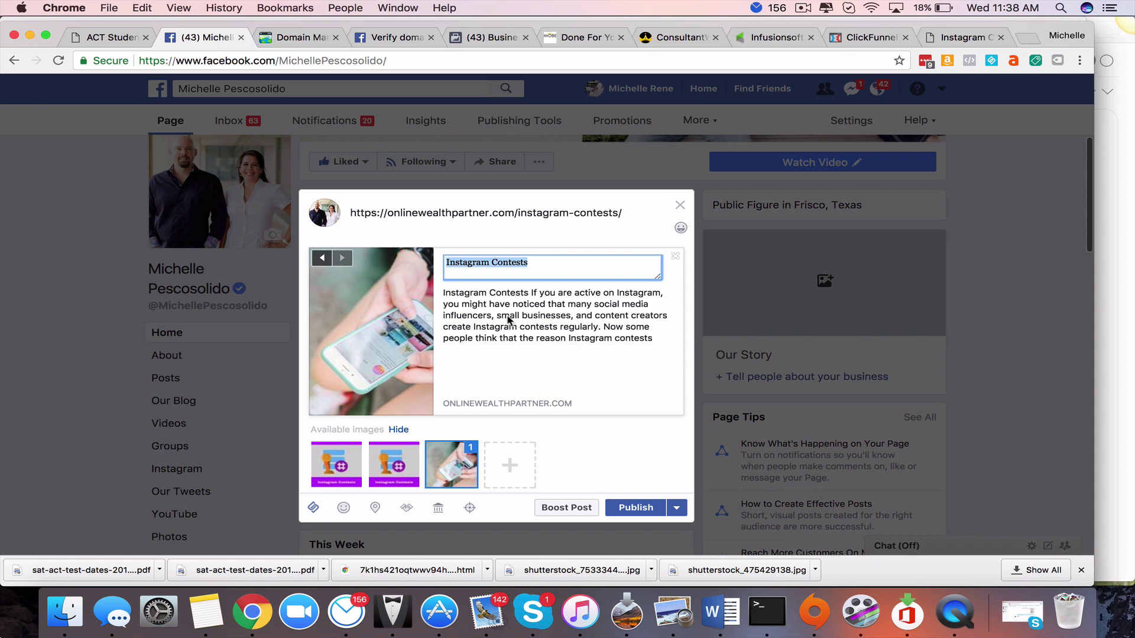
left_click(680, 207)
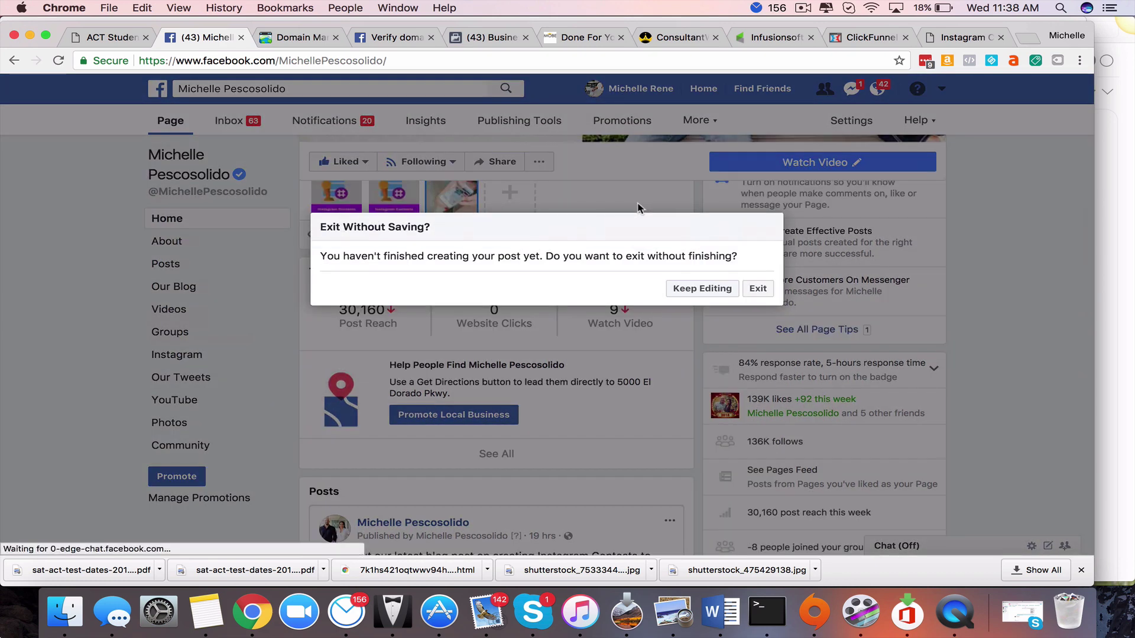
left_click(757, 288)
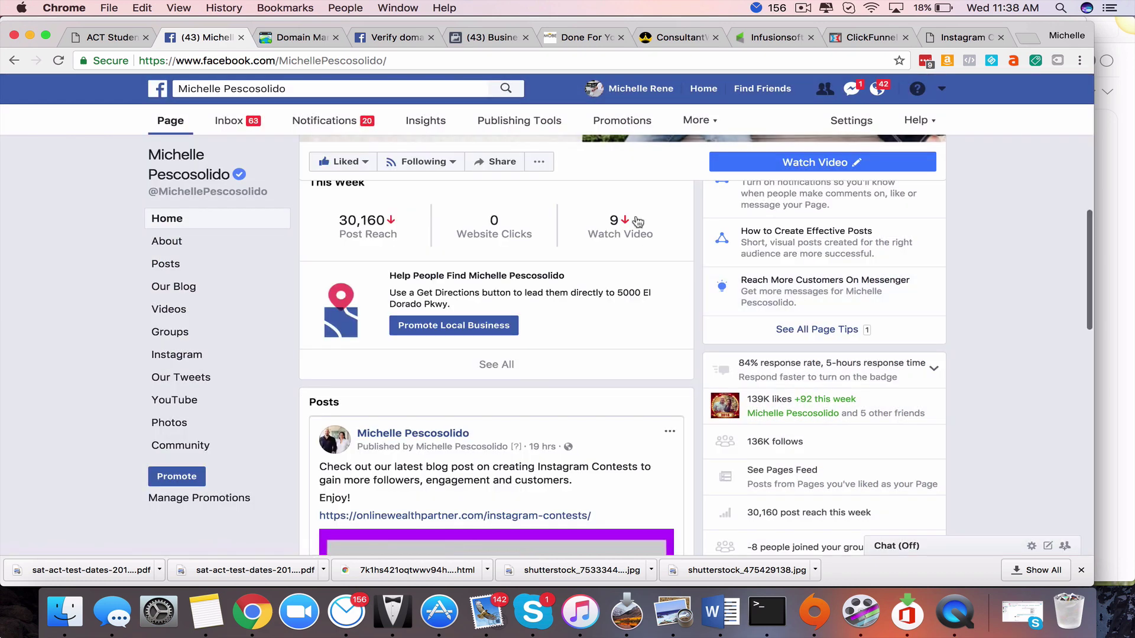
scroll(616, 259, "up", 10)
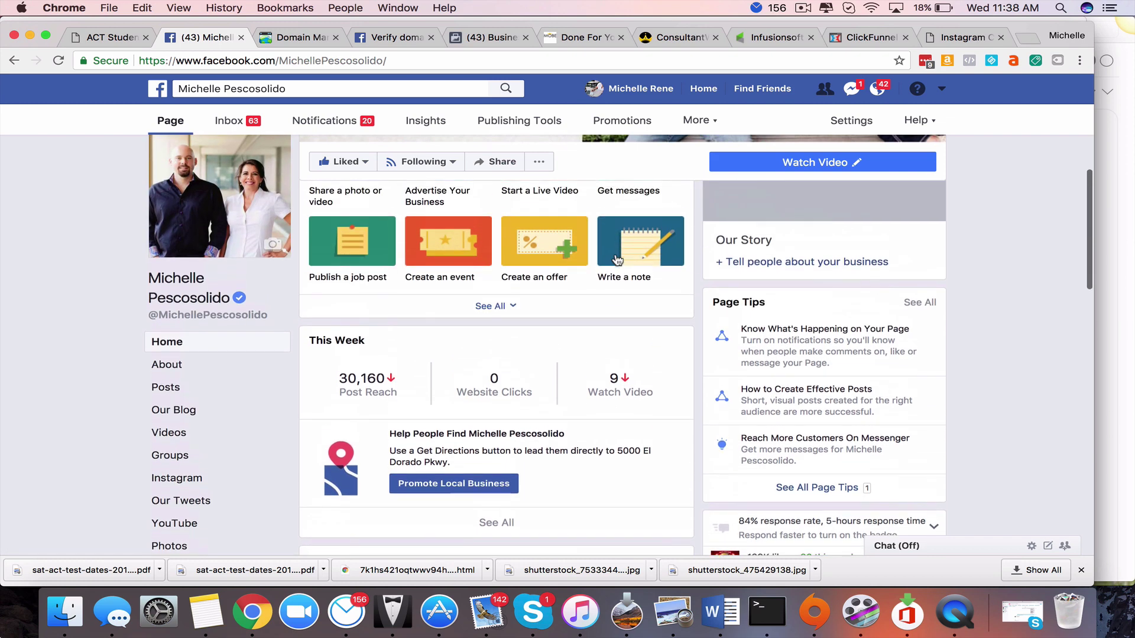
Glance at the domain verification help article, then go back to the Business Settings Domains page.
left_click(394, 39)
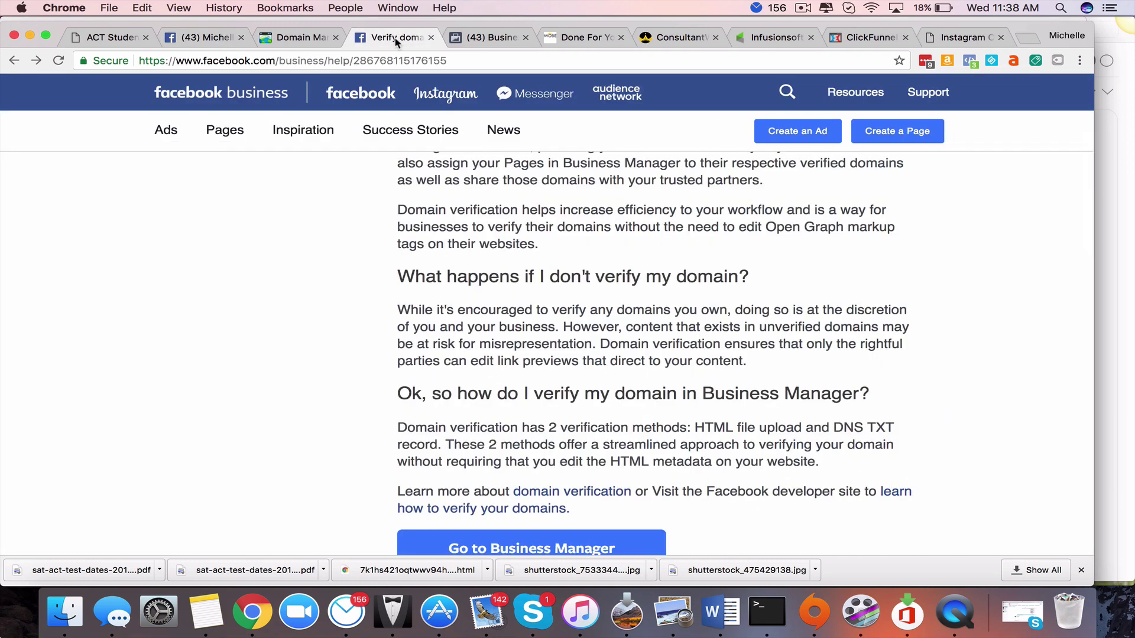
left_click(486, 41)
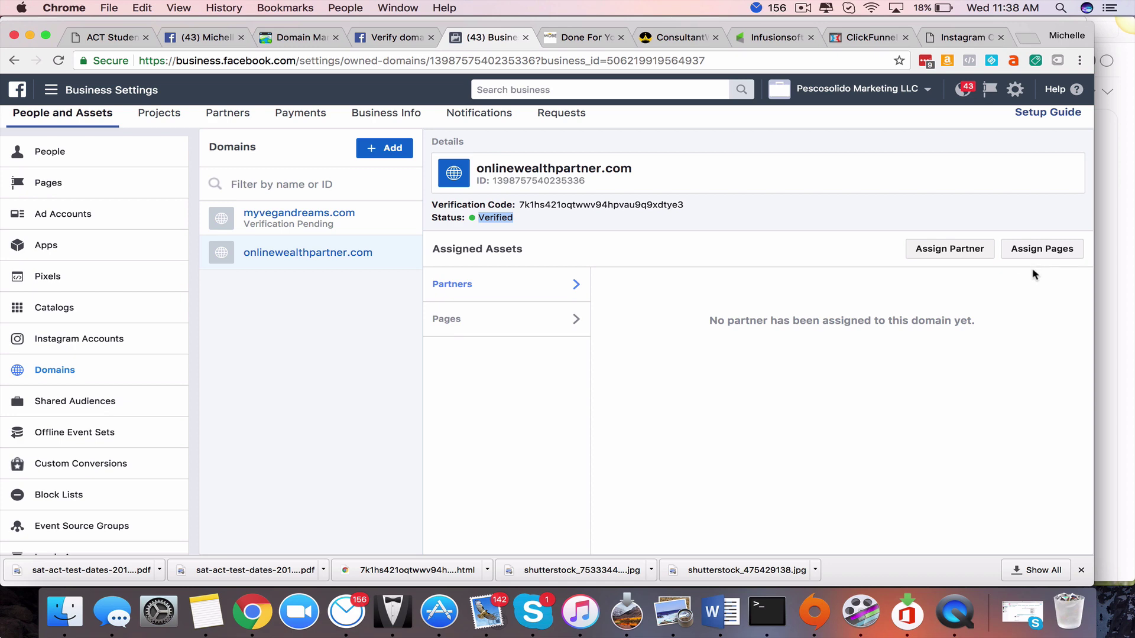
Assign only the My Vegan Dreams page to onlinewealthpartner.com and save the change.
left_click(1038, 253)
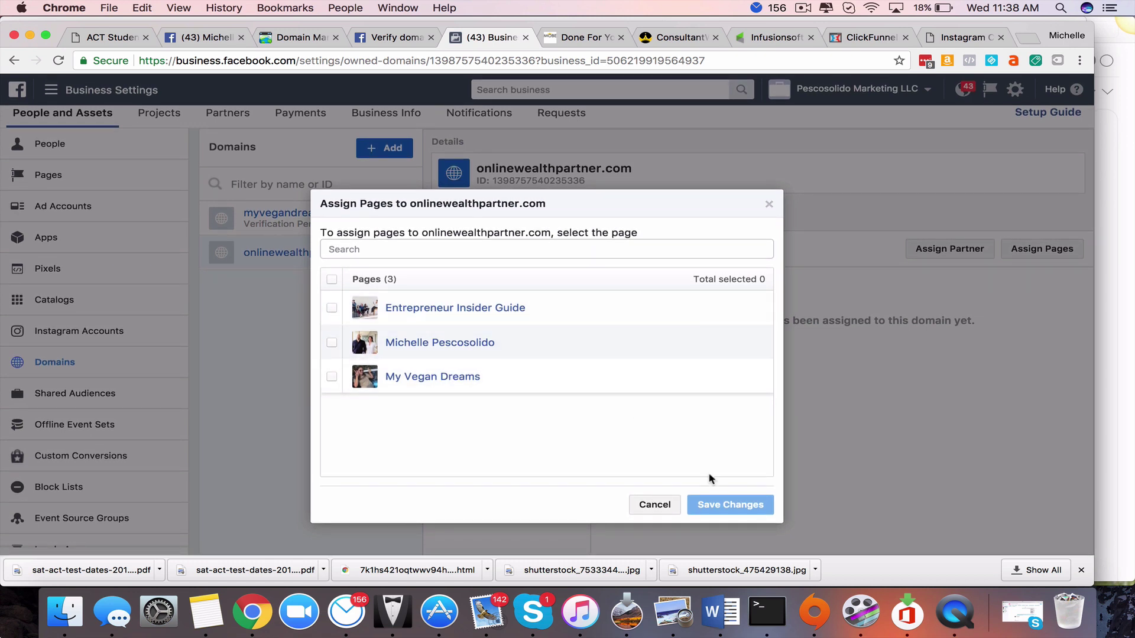
left_click(331, 343)
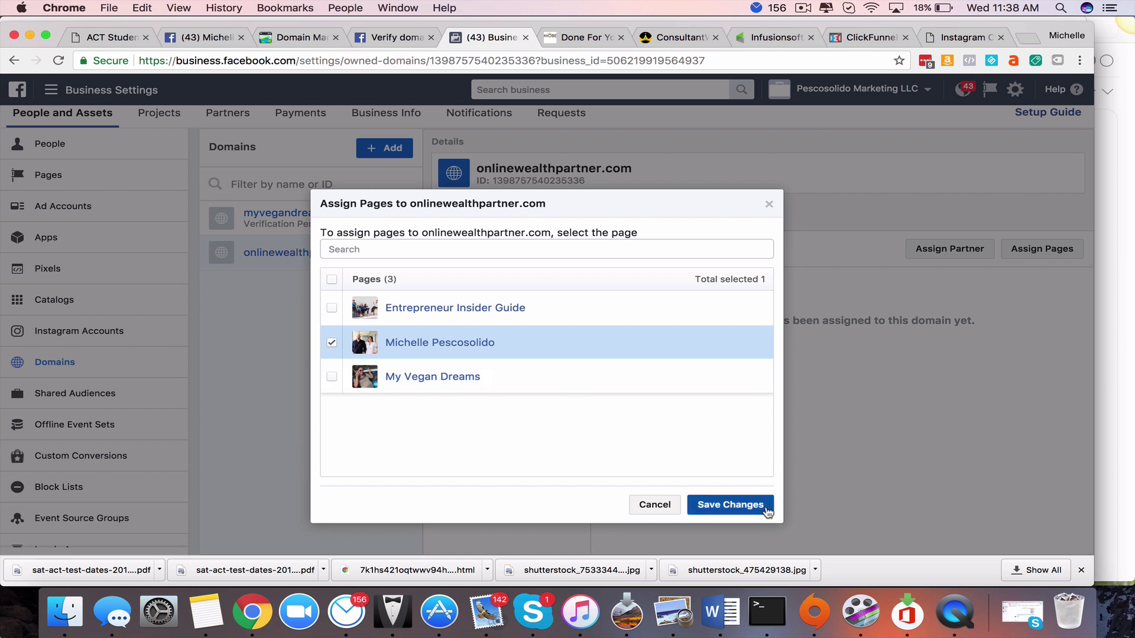
left_click(328, 380)
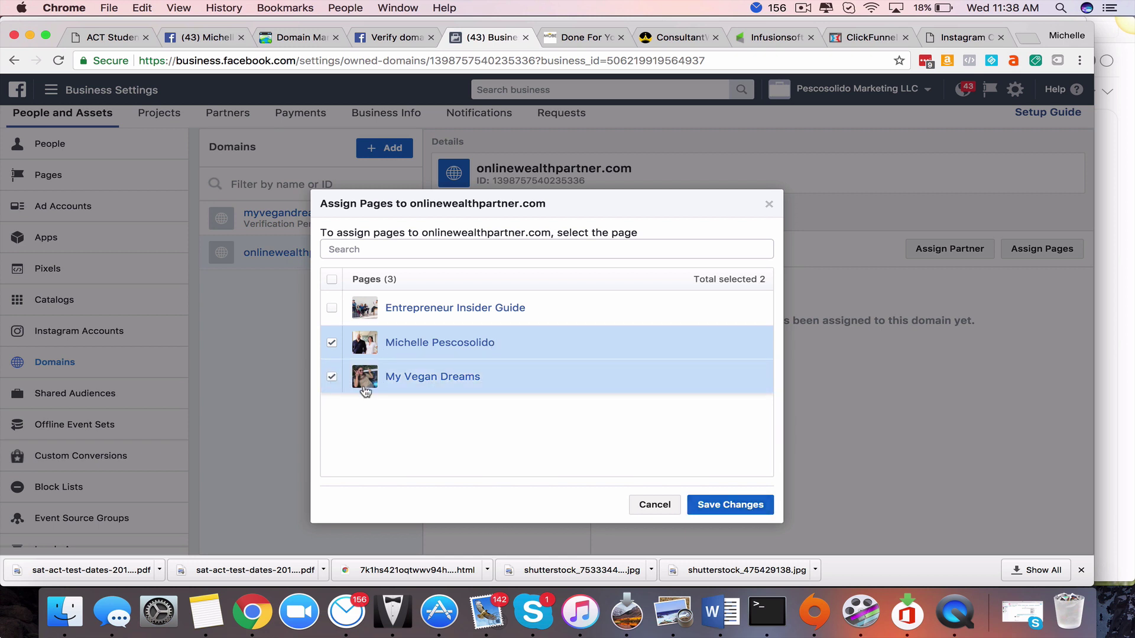
left_click(331, 344)
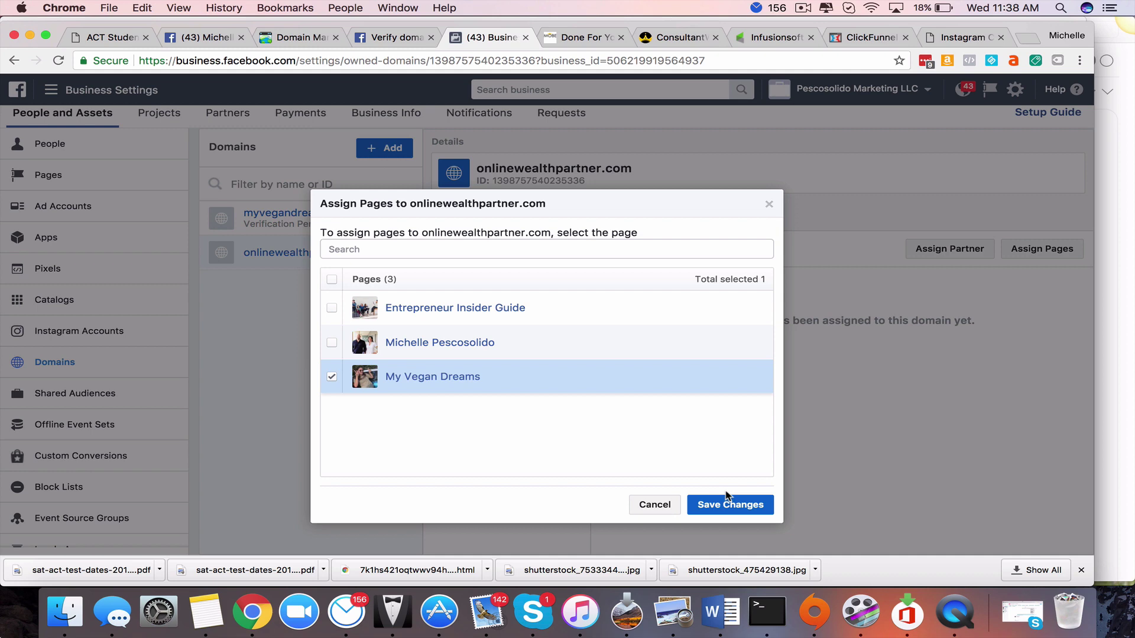
left_click(733, 506)
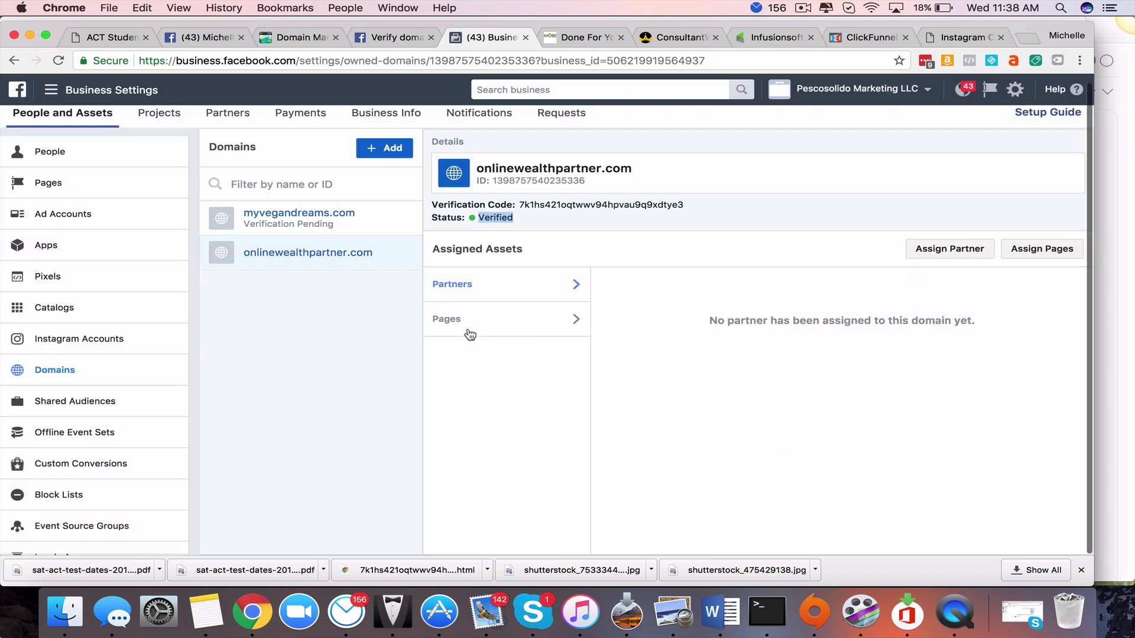
Review onlinewealthpartner.com's assigned Pages, now listing My Vegan Dreams and the owner's personal page.
left_click(452, 323)
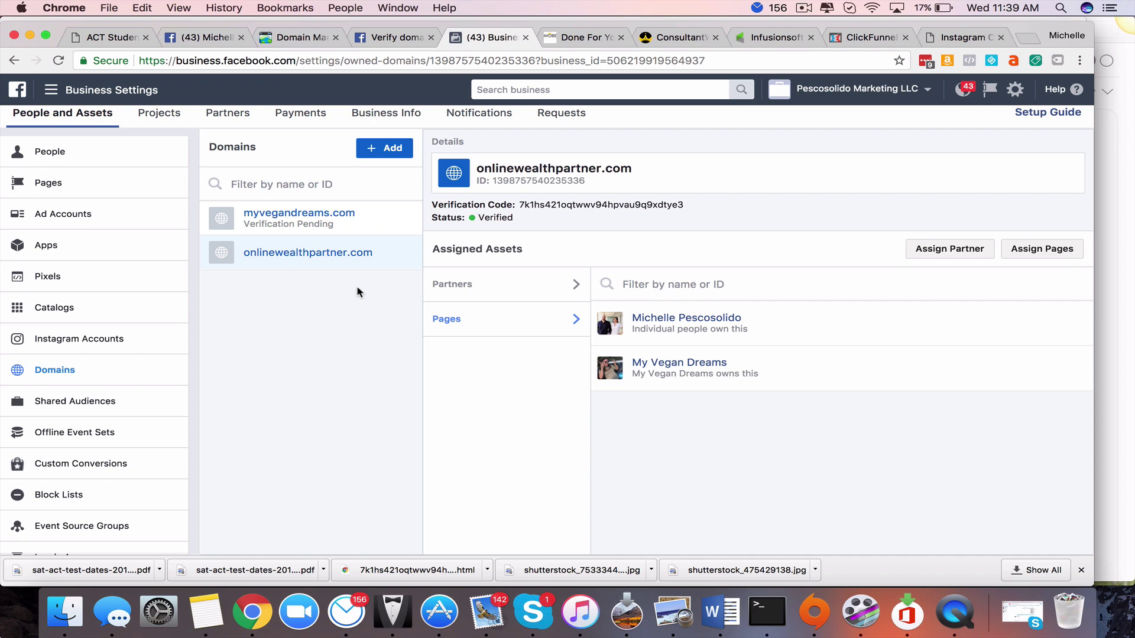
Show myvegandreams.com's HTML File Upload steps and highlight the root directory instruction in step 2.
left_click(313, 220)
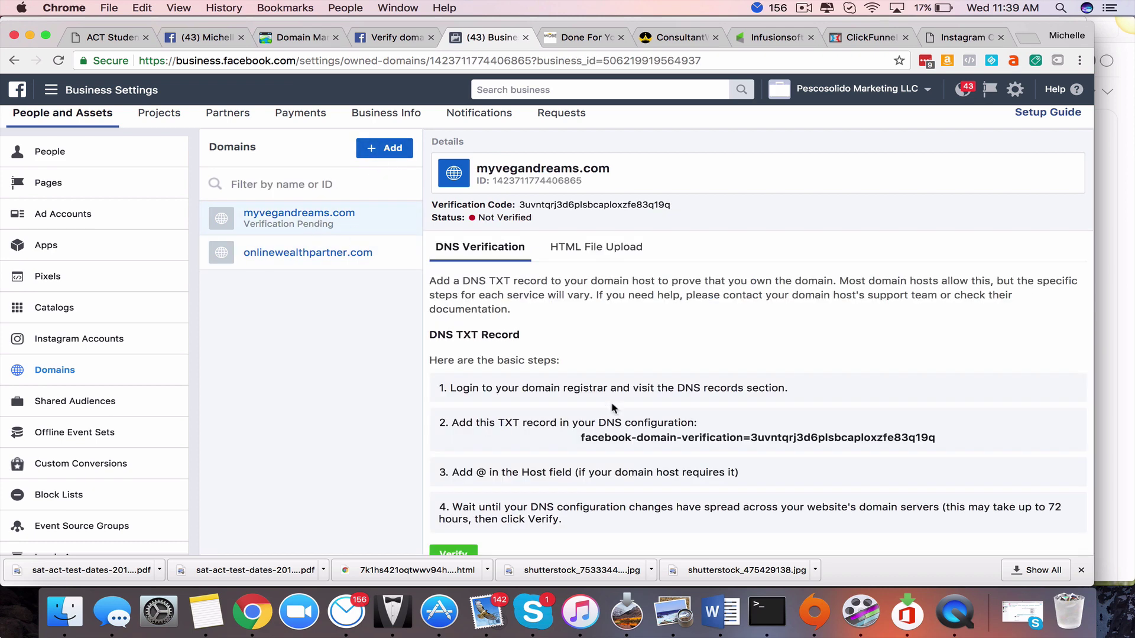
scroll(615, 409, "down", 1)
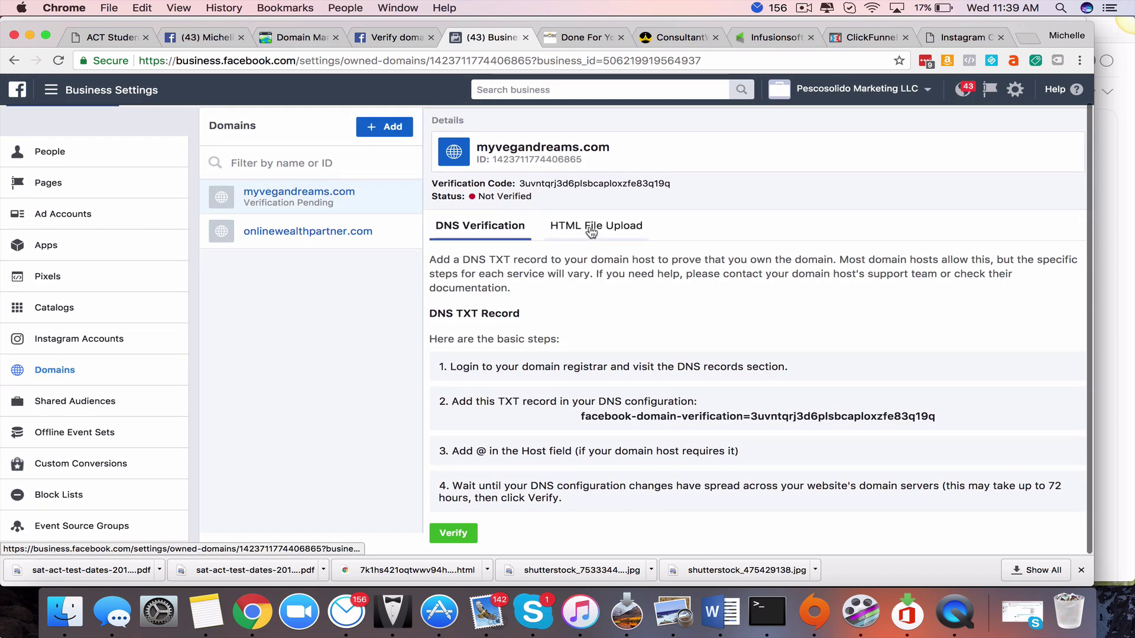
left_click(592, 232)
scroll(626, 343, "up", 1)
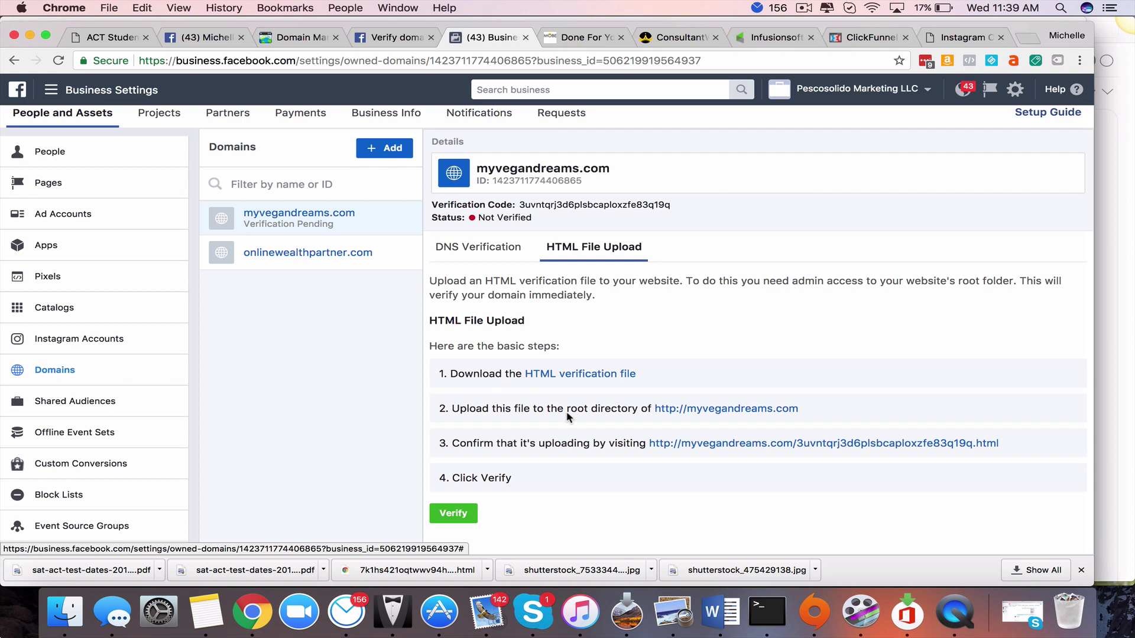
left_click_drag(566, 411, 821, 404)
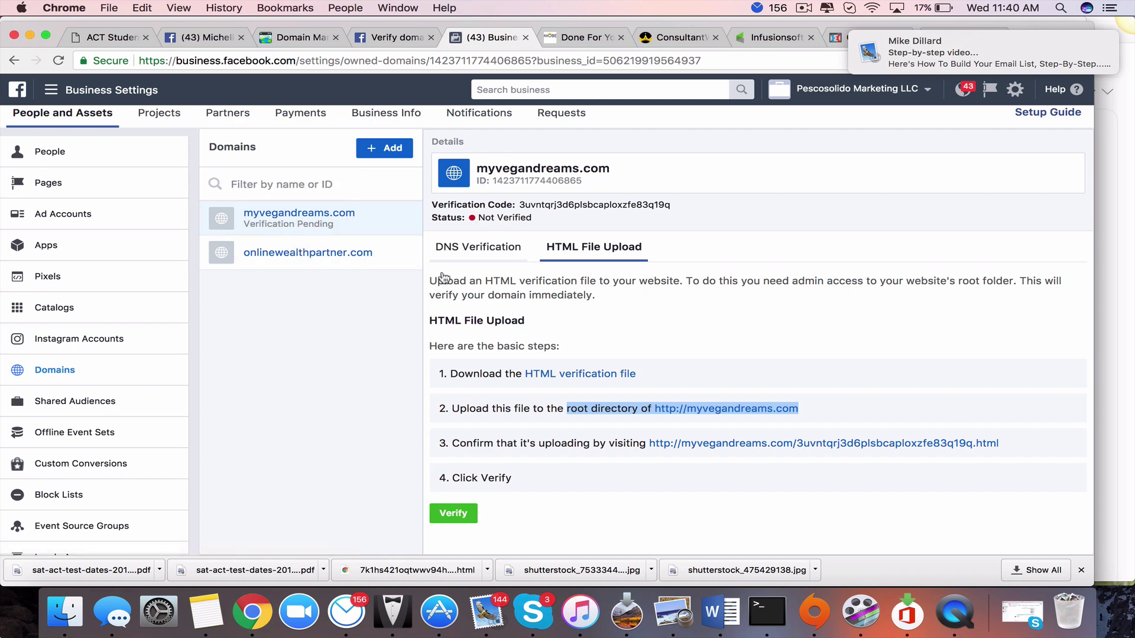
Switch between onlinewealthpartner.com and myvegandreams.com, ending on myvegandreams.com's DNS TXT verification steps.
left_click(301, 252)
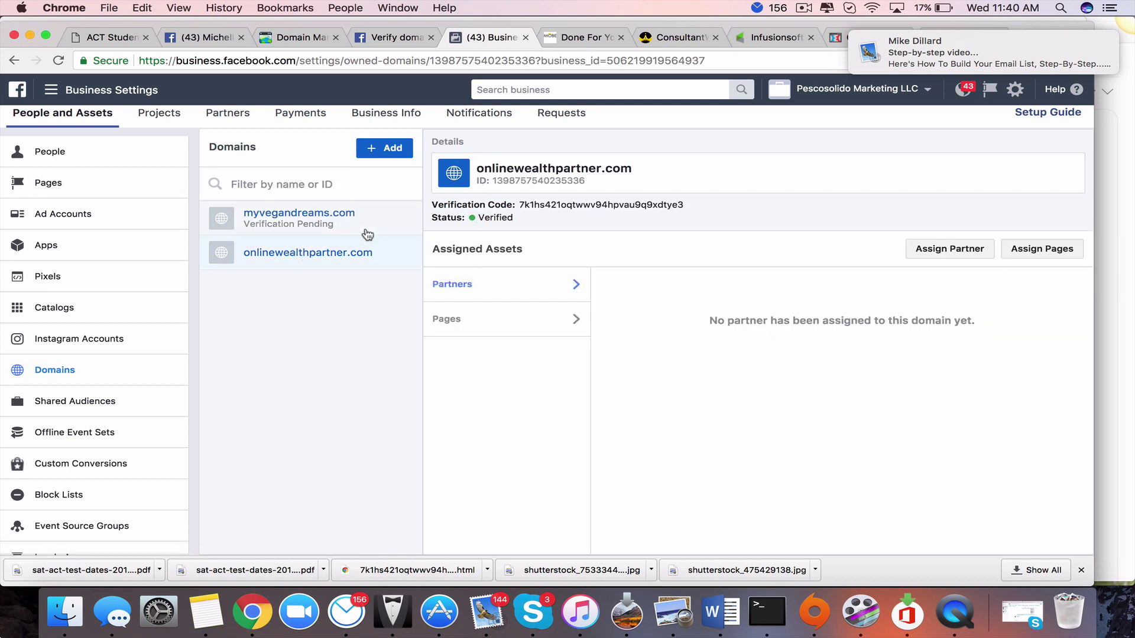
left_click(299, 216)
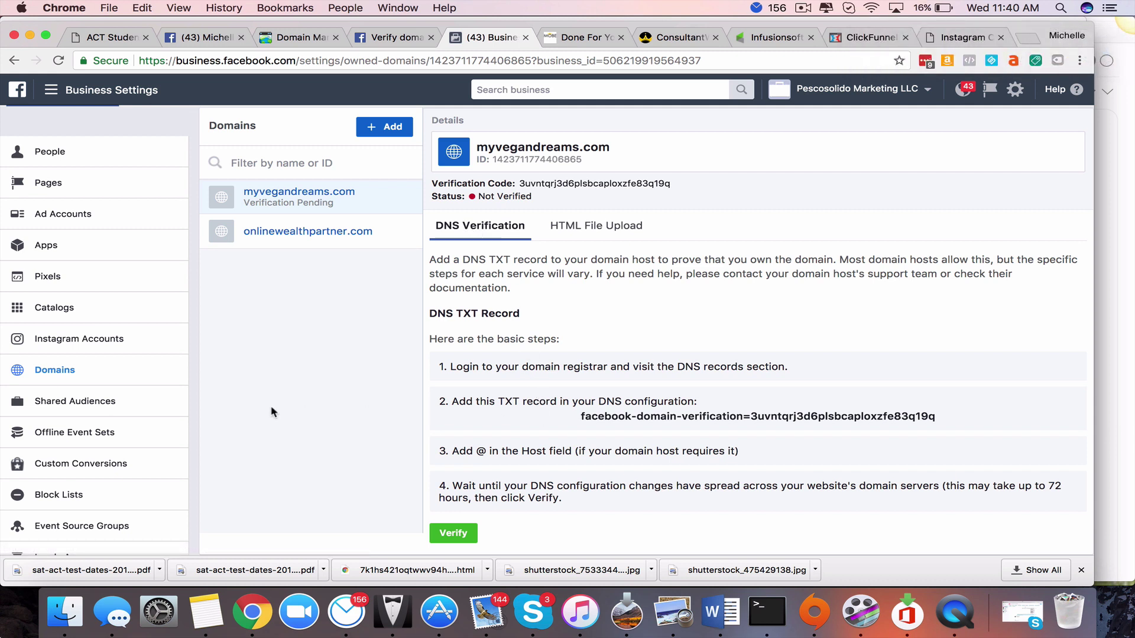
left_click(326, 239)
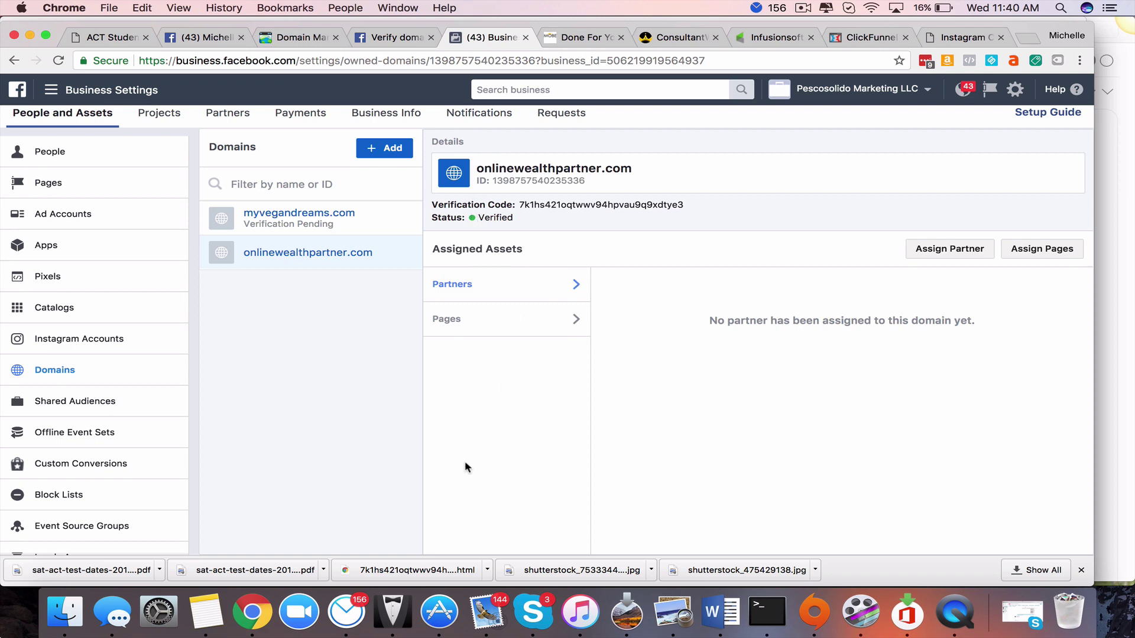
left_click(308, 214)
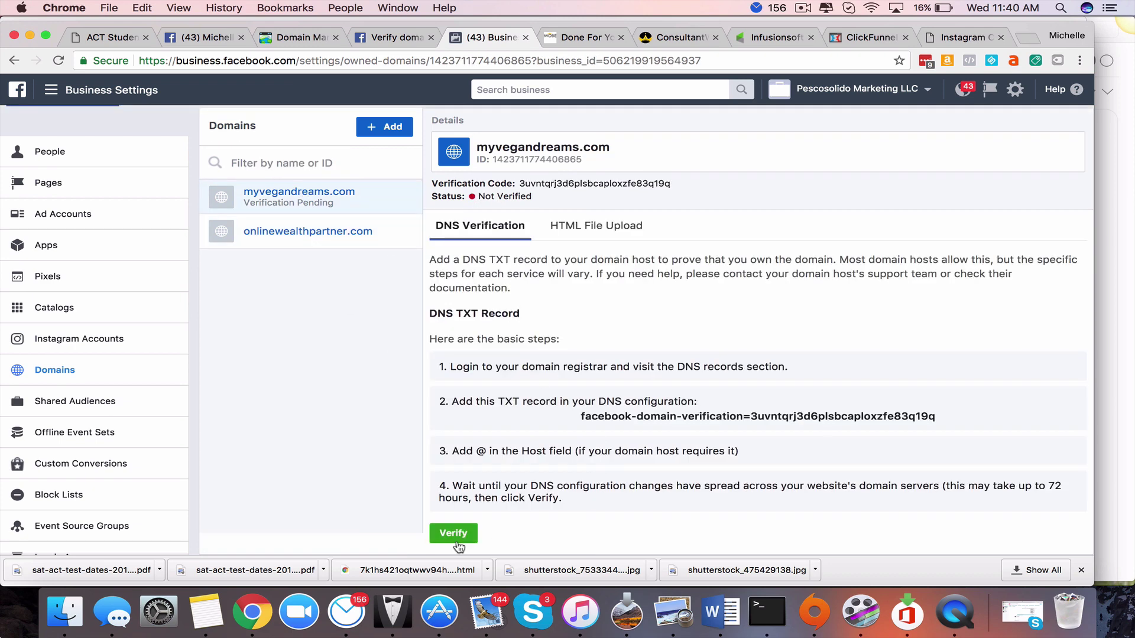